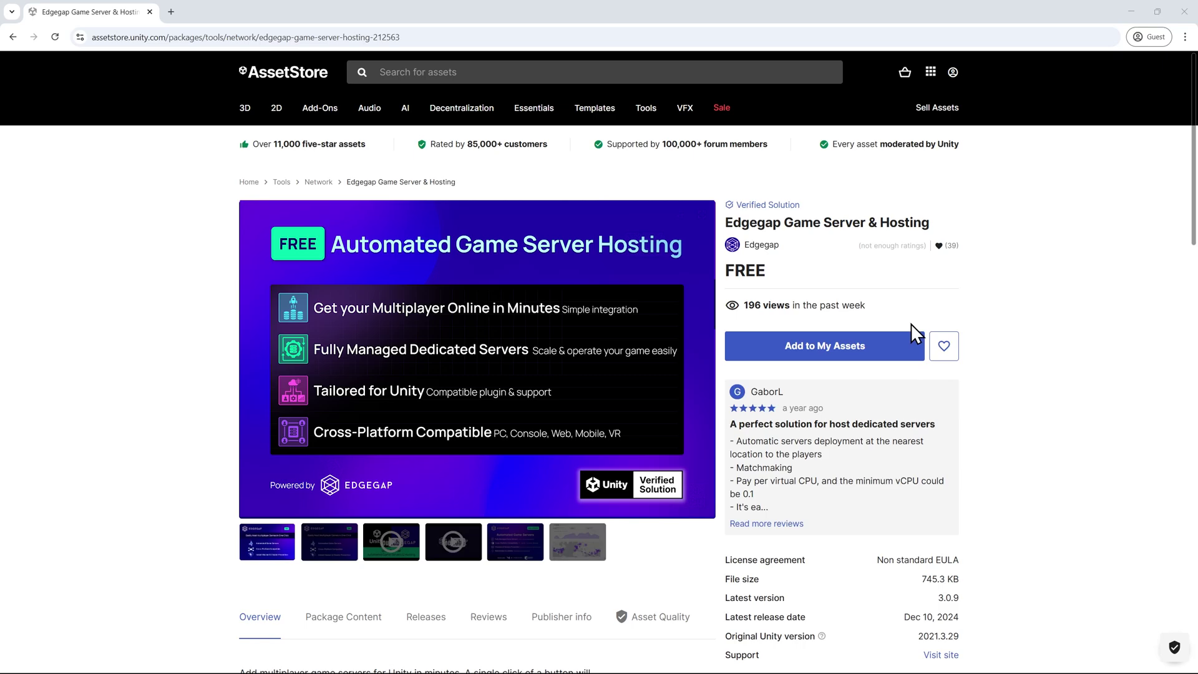
Step: Add the free Edgegap Game Server & Hosting package to My Assets from its store page
click(903, 353)
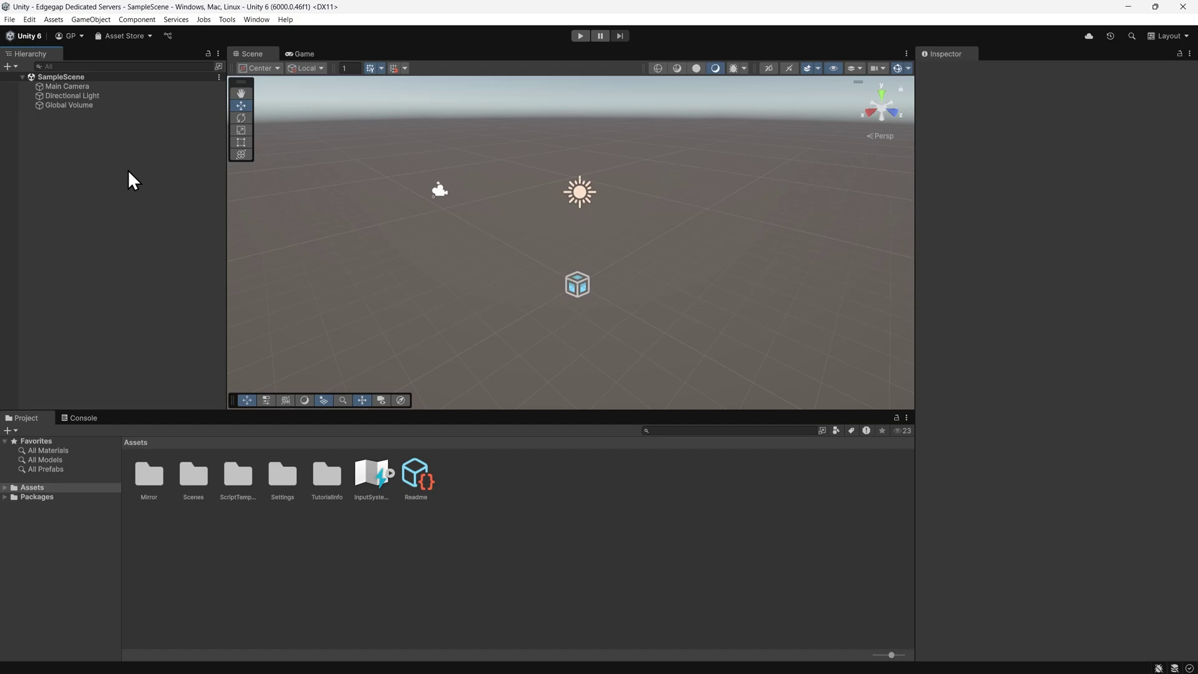
Step: Install the edgegap-unity-plugin through Package Manager using its pasted GitHub git URL
click(256, 20)
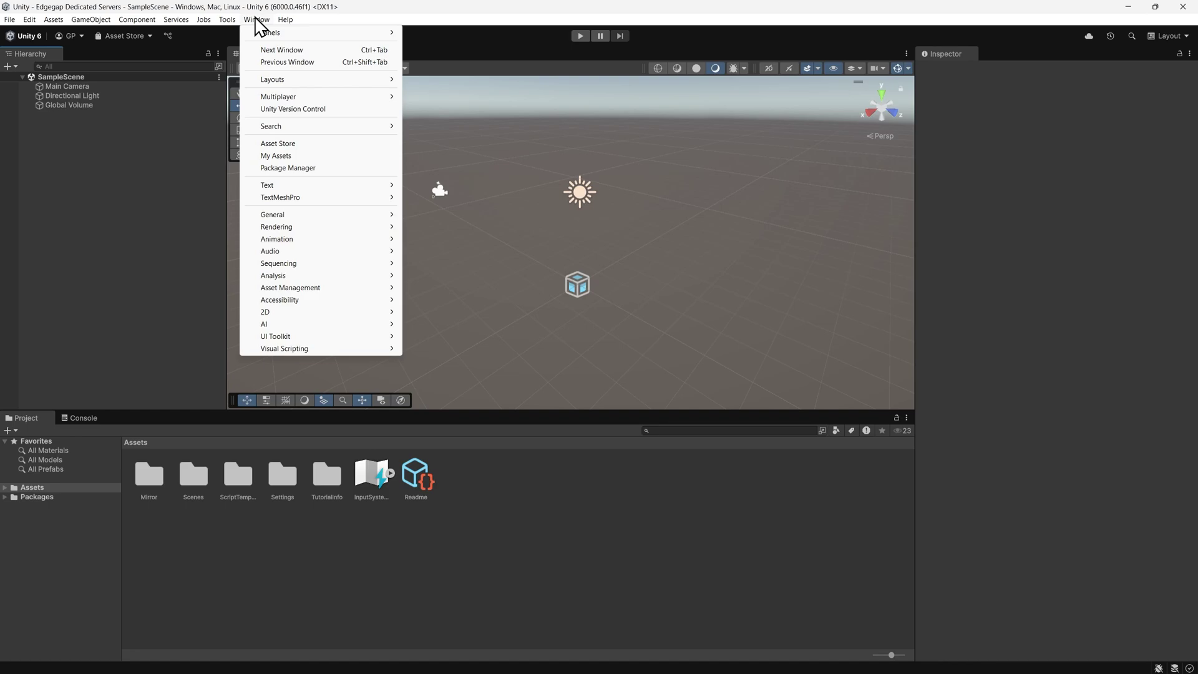
click(336, 166)
click(246, 84)
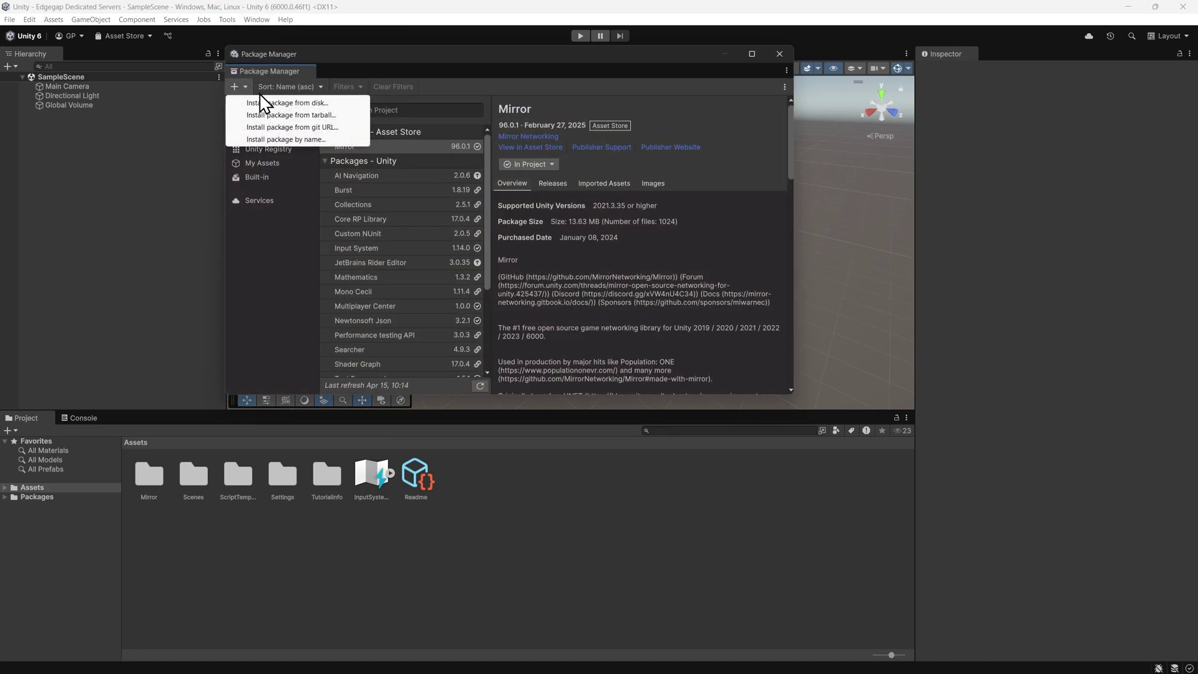
click(348, 127)
text(https://github.com/edgegap/edgegap-unity-plugin)
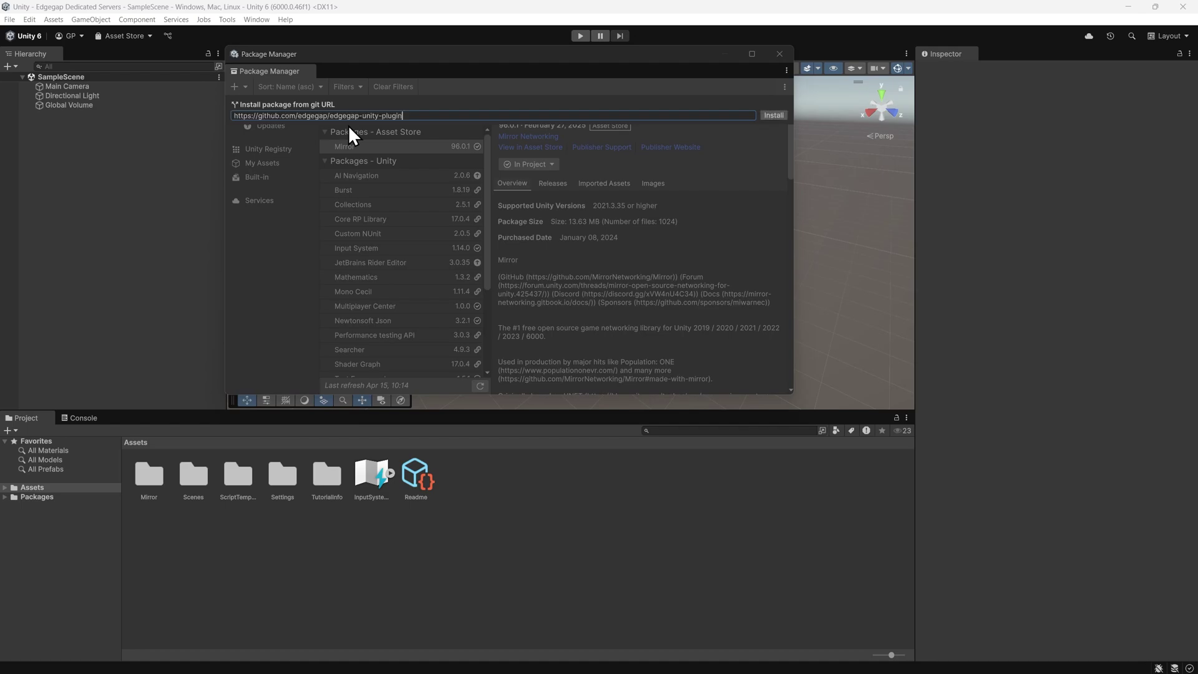
click(772, 115)
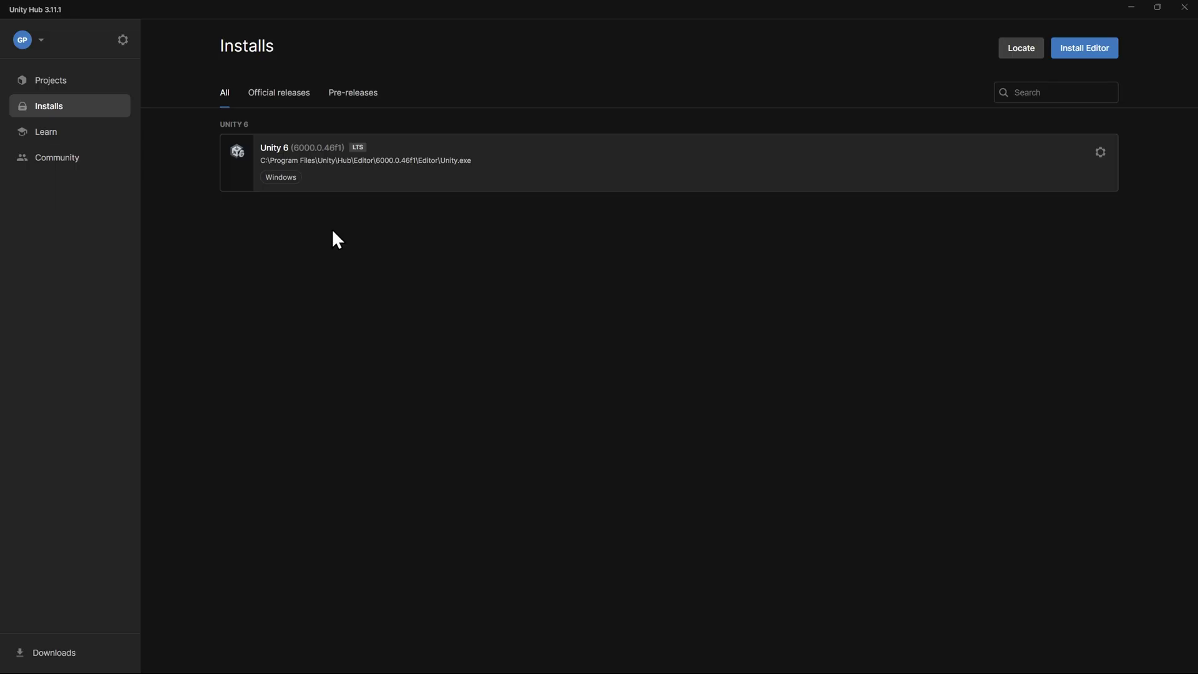
Step: Add Linux Build Support (IL2CPP, Mono) and Linux Dedicated Server modules to Unity 6, accepting the license
click(1095, 156)
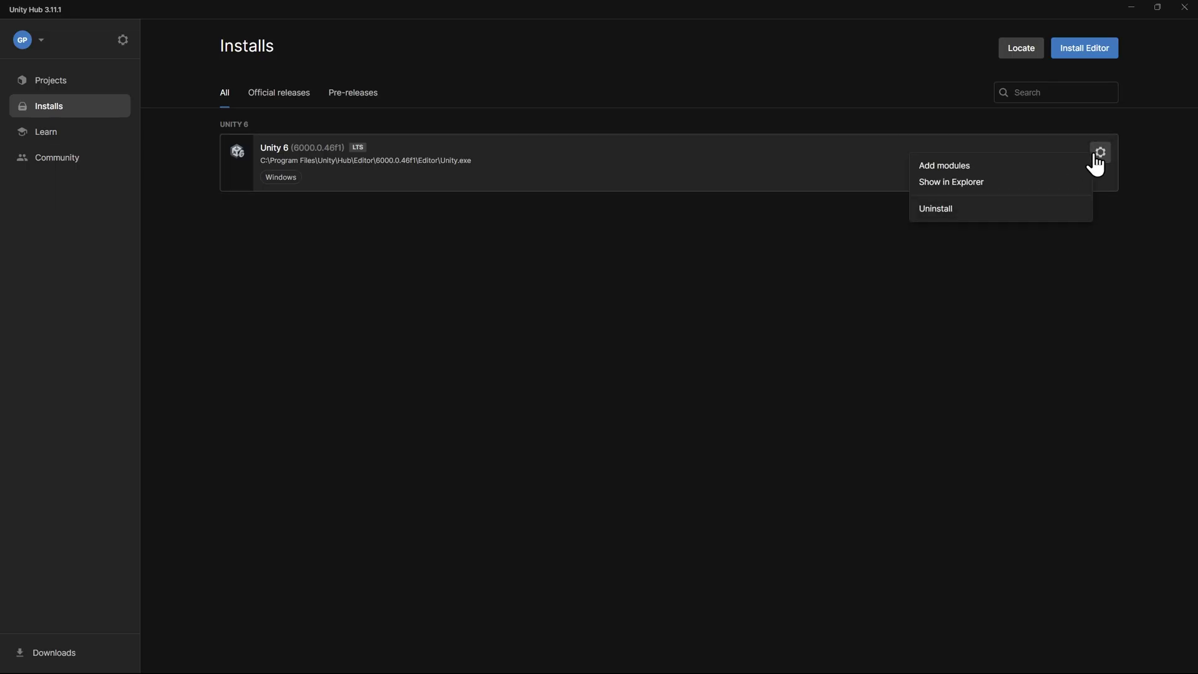
click(1072, 164)
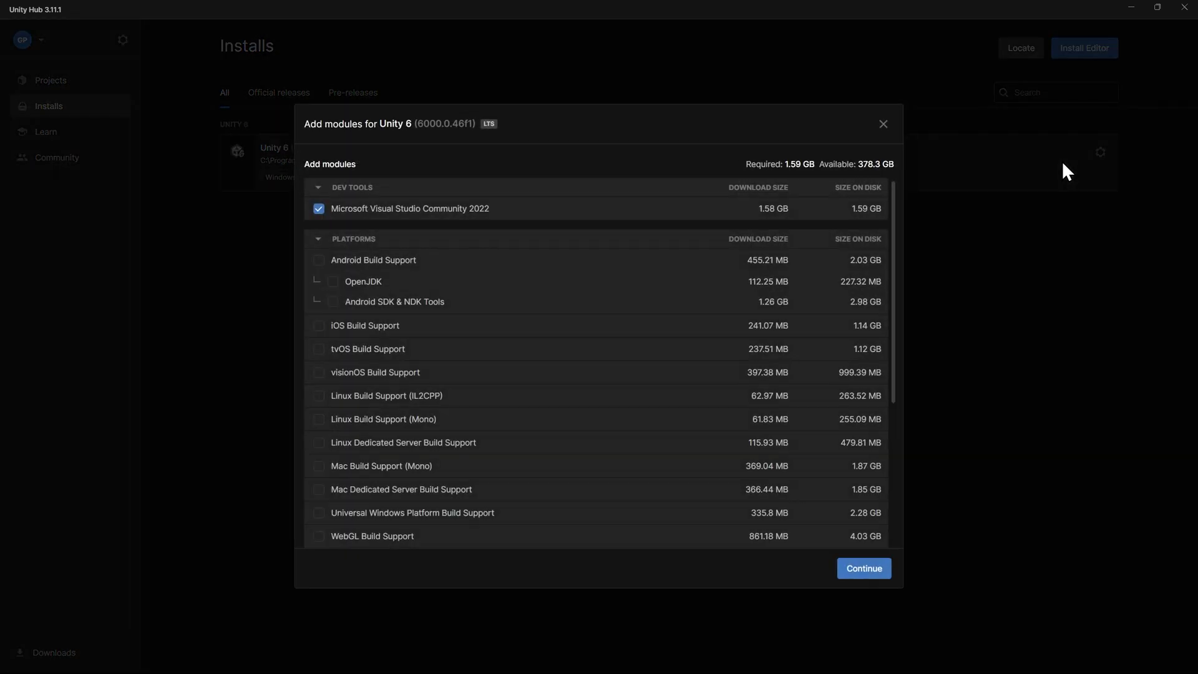
click(319, 395)
click(319, 419)
click(319, 443)
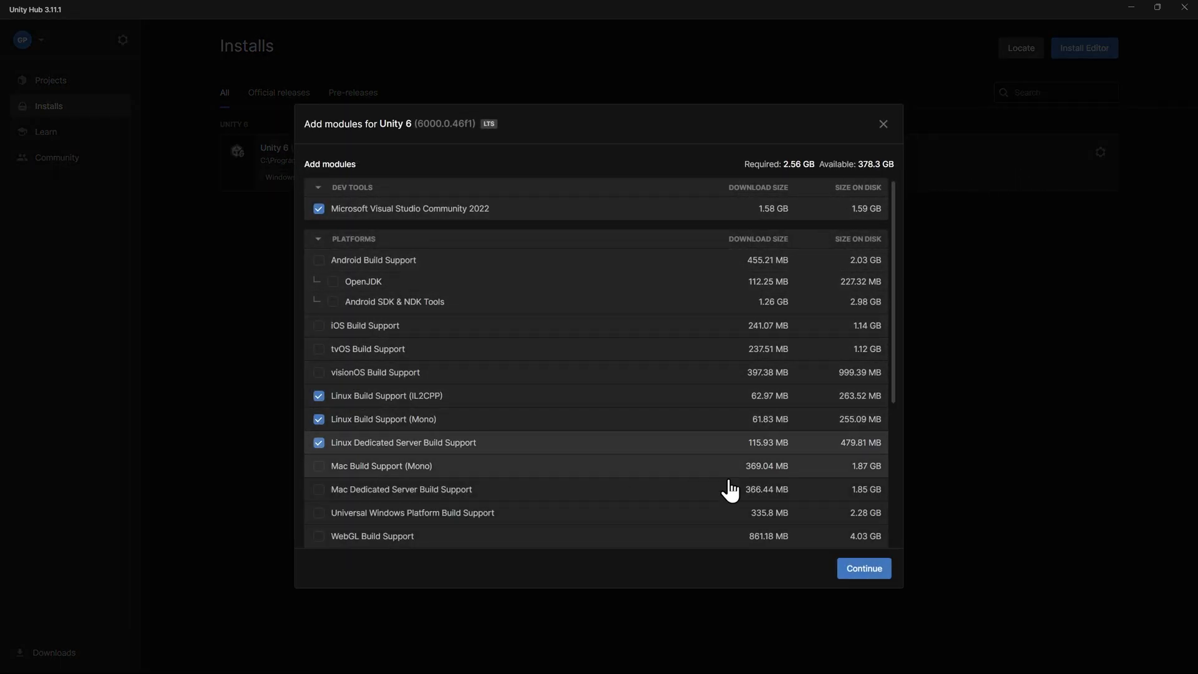
click(859, 571)
click(418, 378)
click(865, 416)
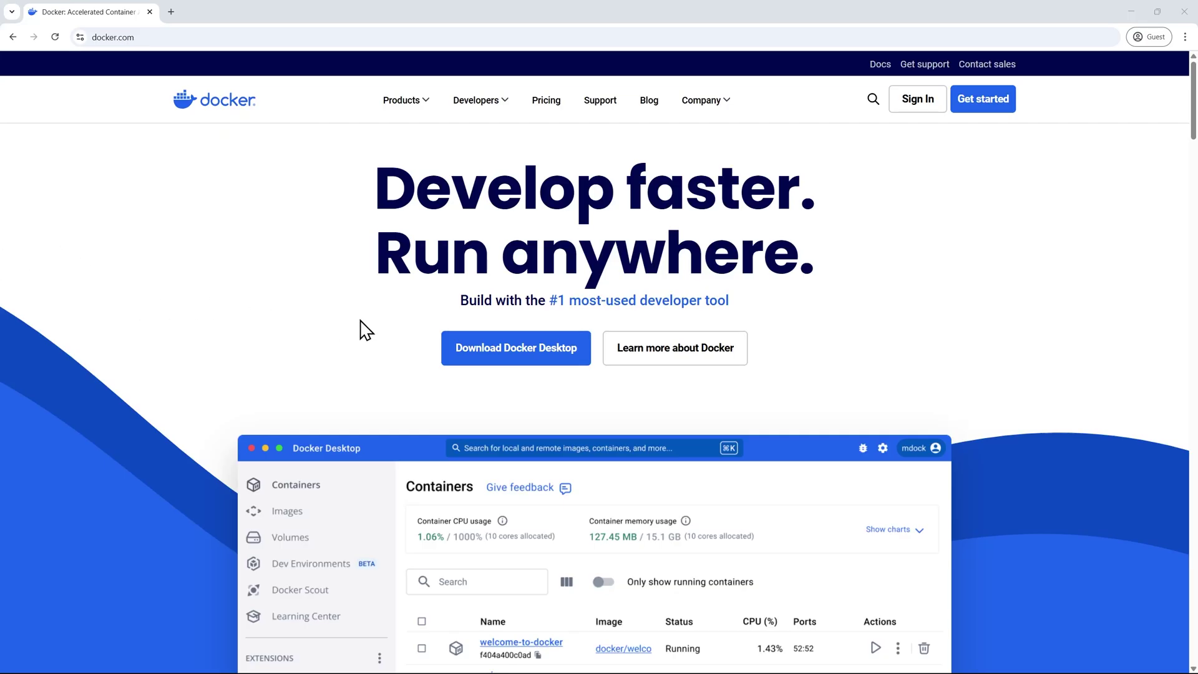
Step: Download the Docker Desktop installer for Windows AMD64
mouse_move(449, 360)
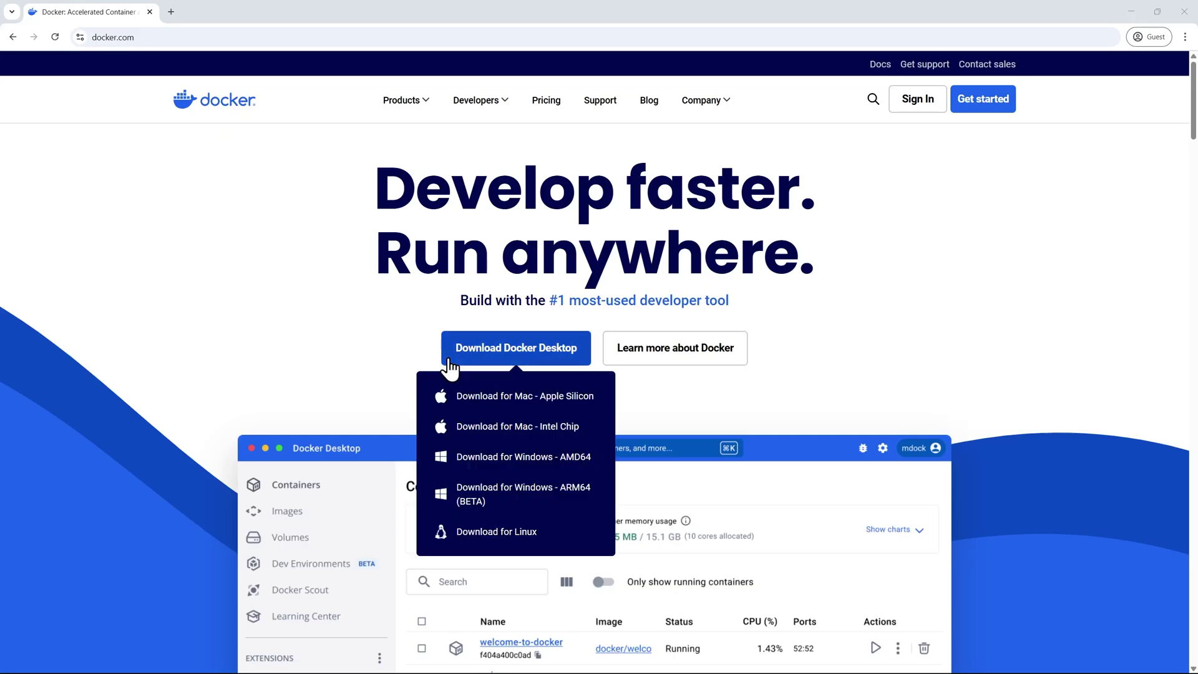
click(473, 462)
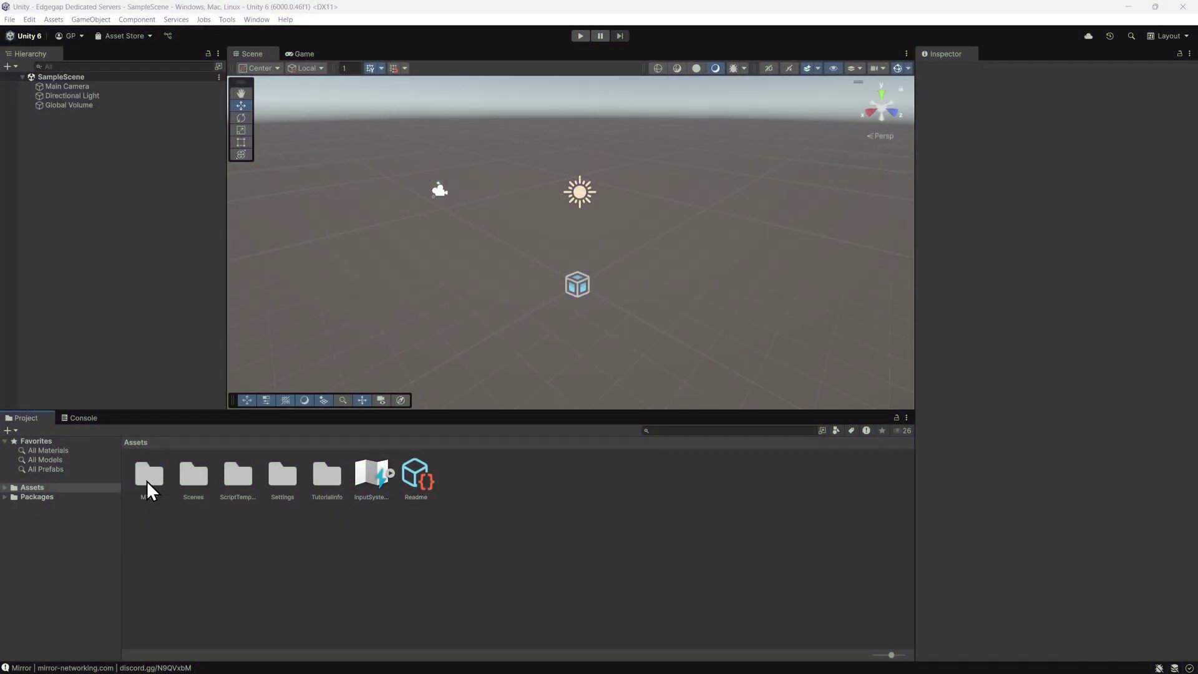
Step: Open the MirrorTanks scene from Assets/Mirror/Examples/Tanks/Scenes
double_click(148, 481)
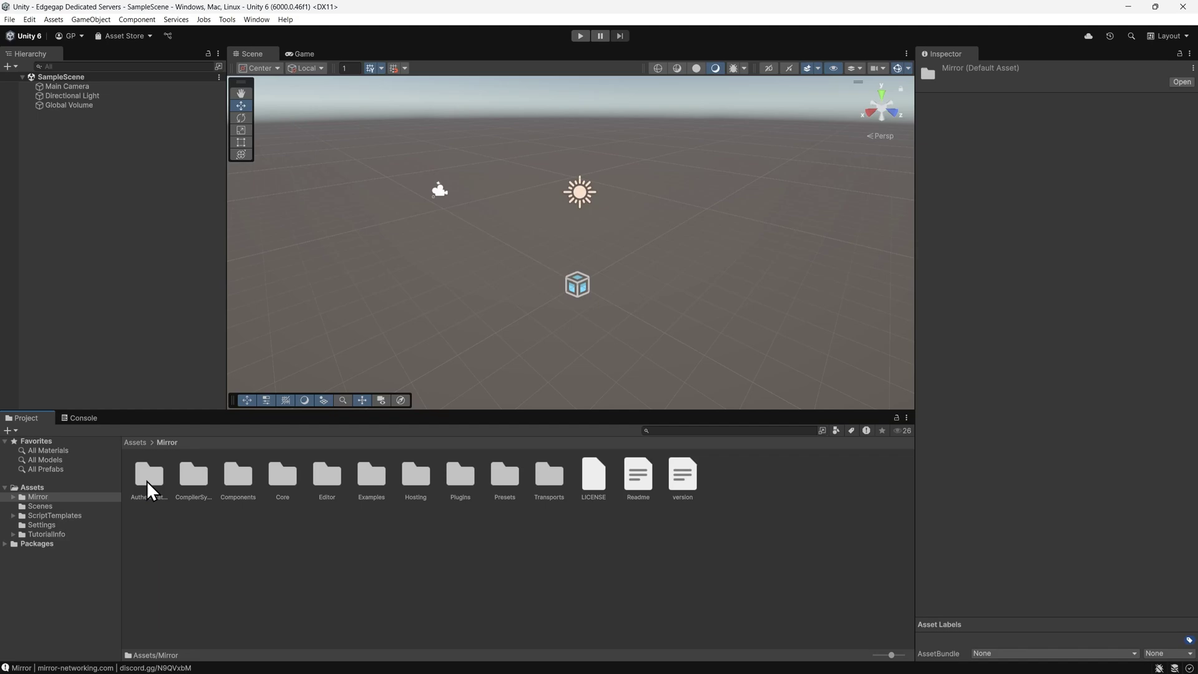
double_click(368, 480)
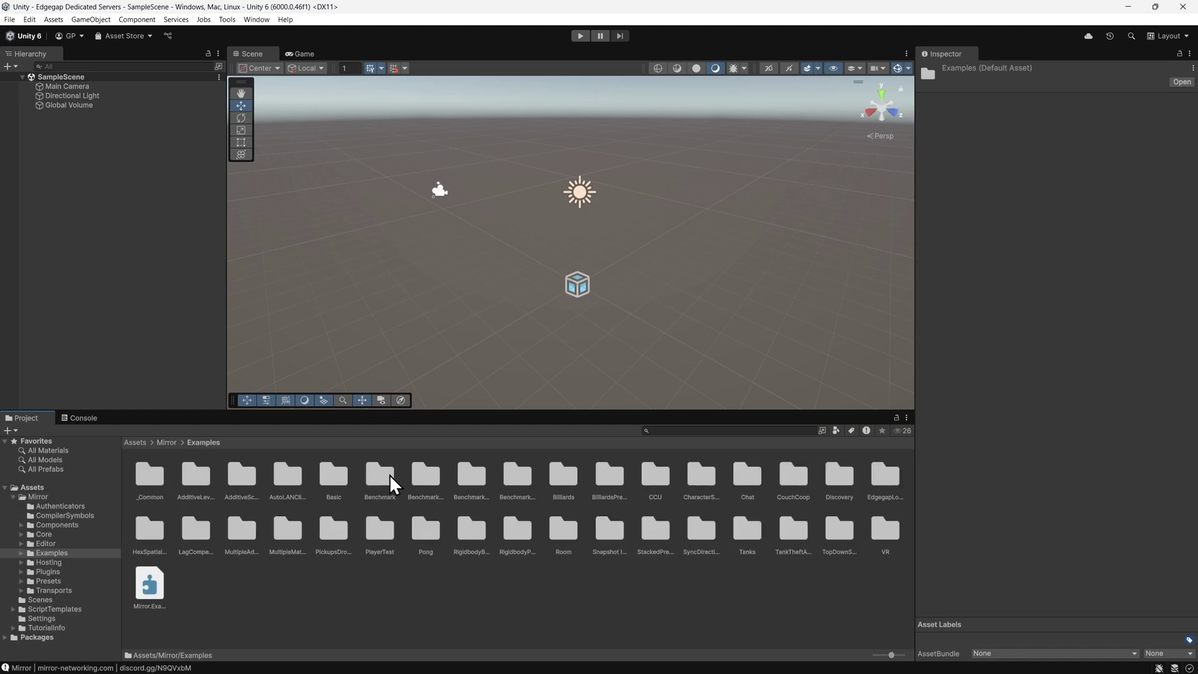
double_click(746, 531)
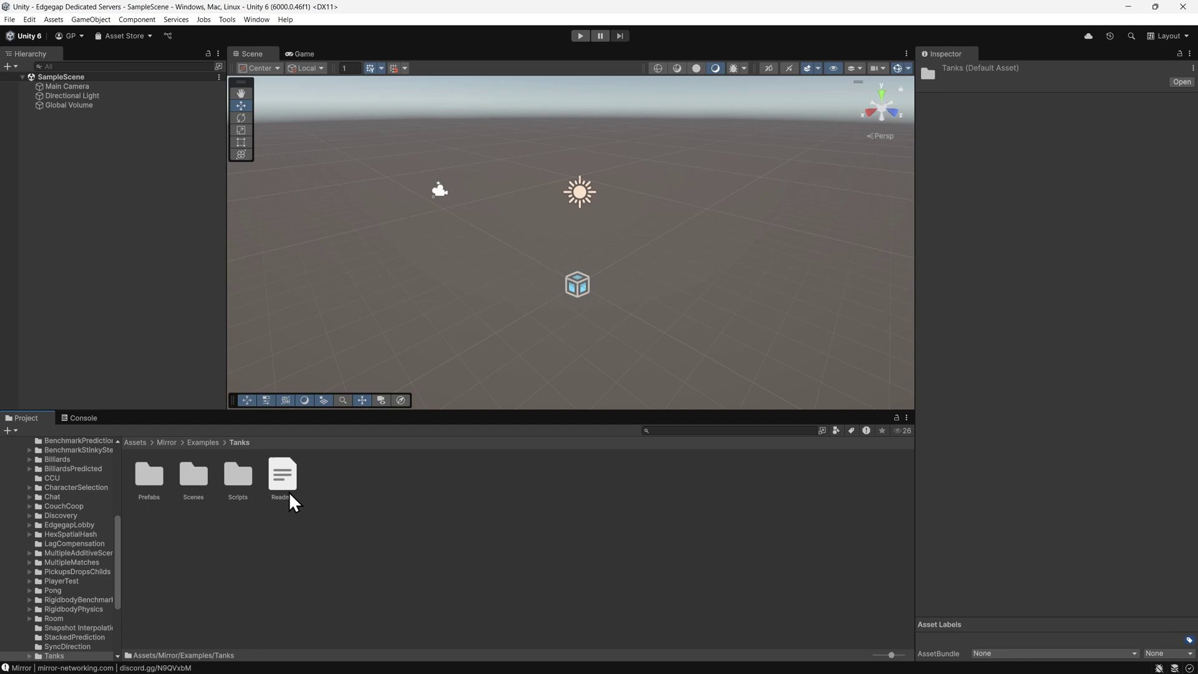
double_click(195, 478)
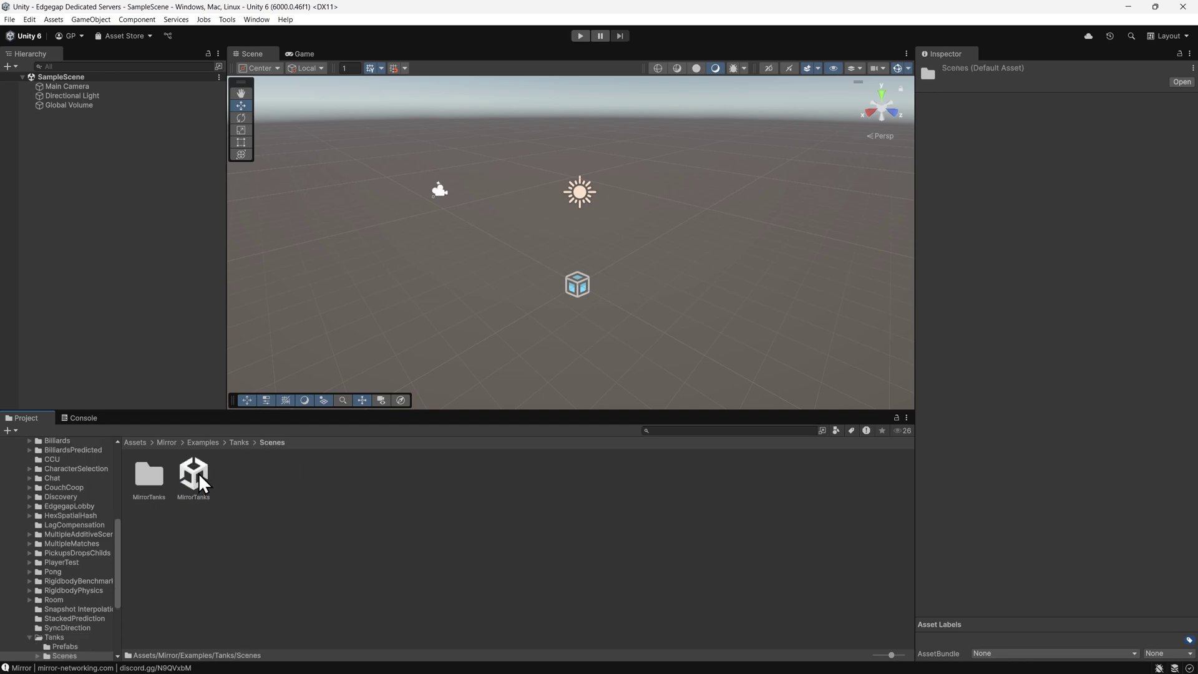
double_click(199, 474)
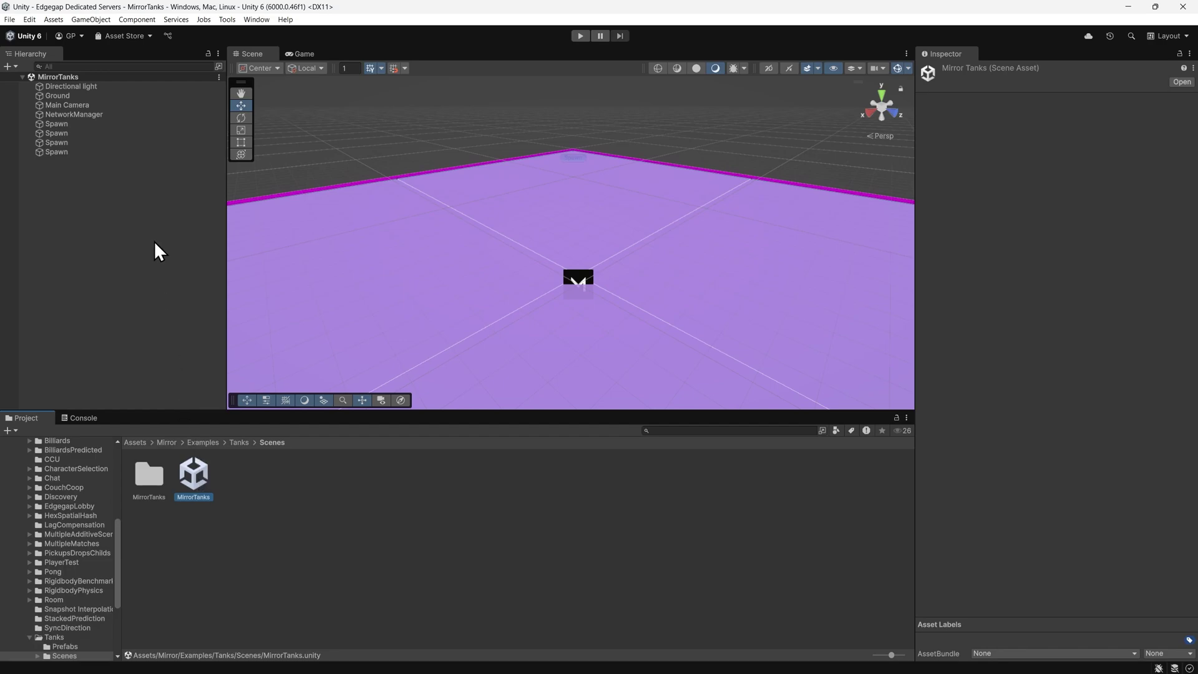
Step: Launch the Edgegap Hosting tool from the Tools menu and begin Sign in with Edgegap
click(224, 22)
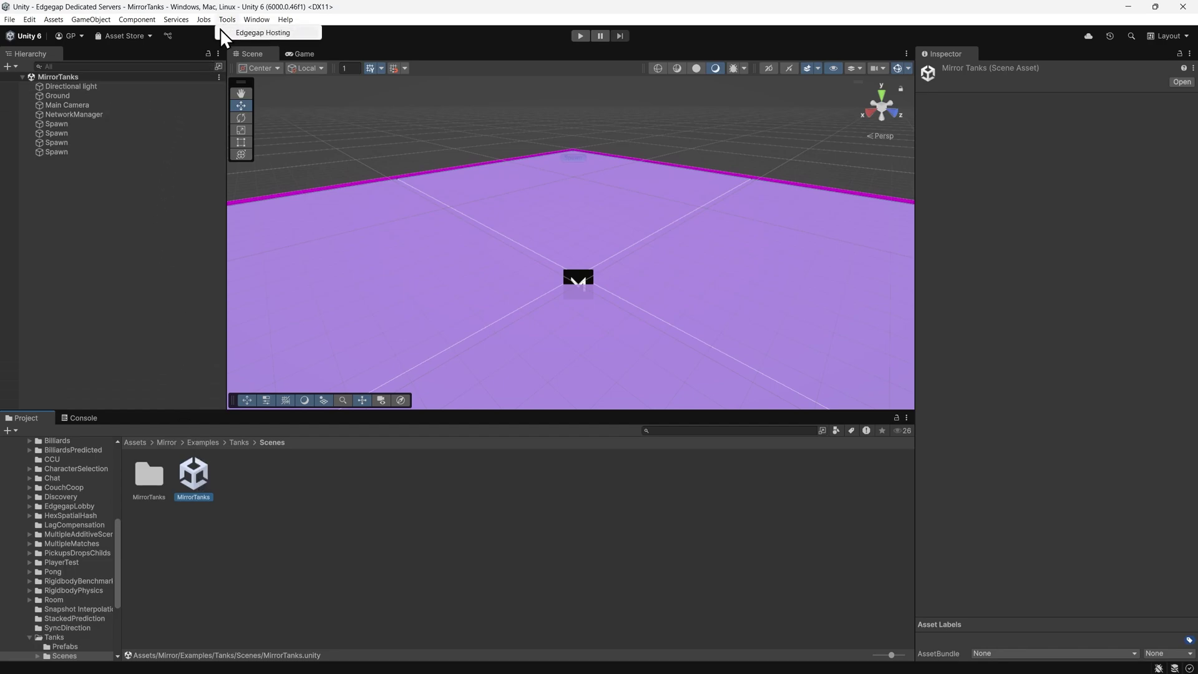
click(221, 33)
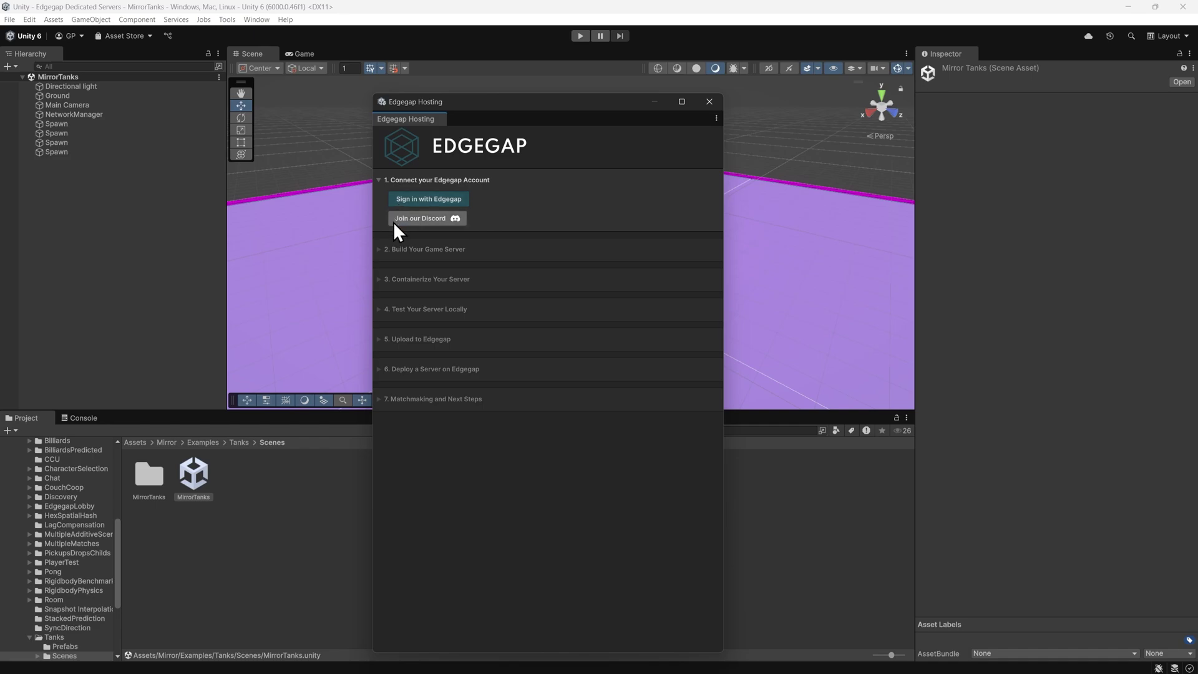
click(395, 202)
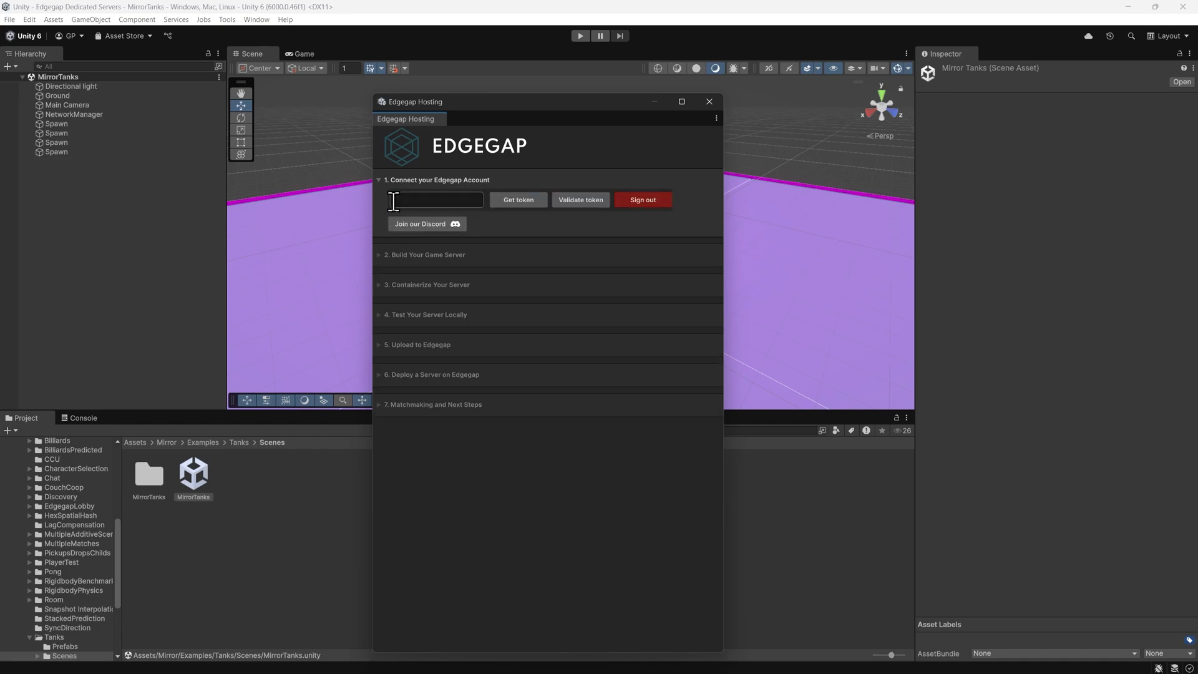
Step: Sign up for an Edgegap account with an e-mail and password, accept the terms, and verify the e-mail
click(587, 552)
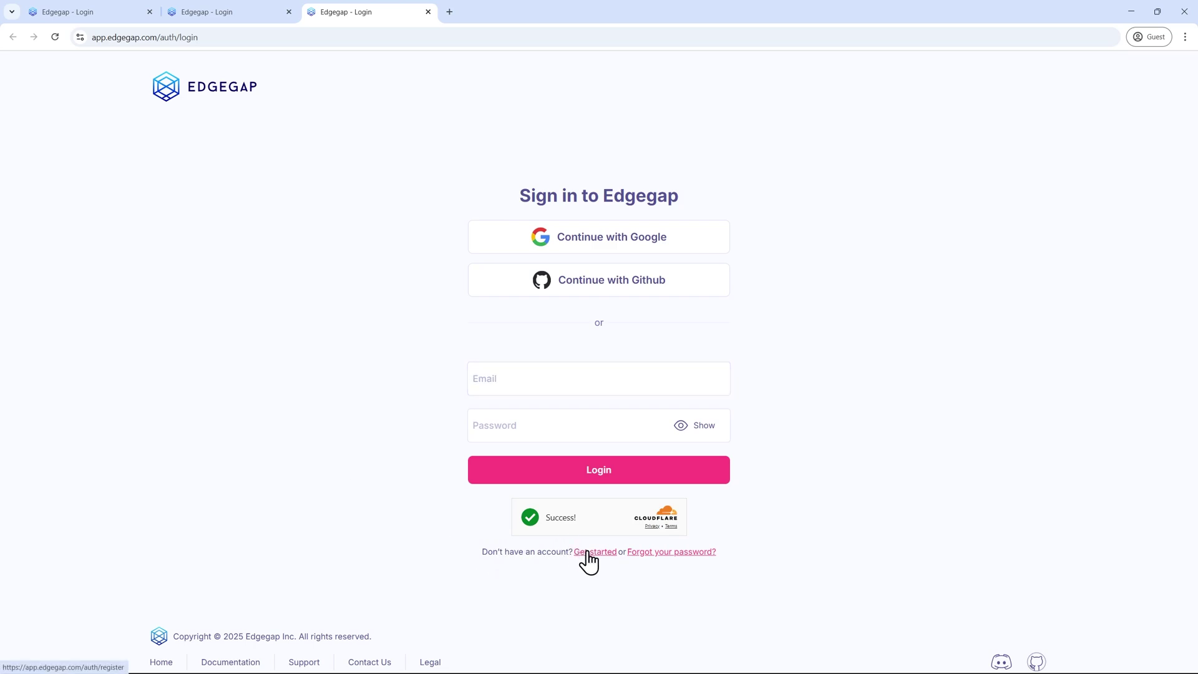
click(499, 293)
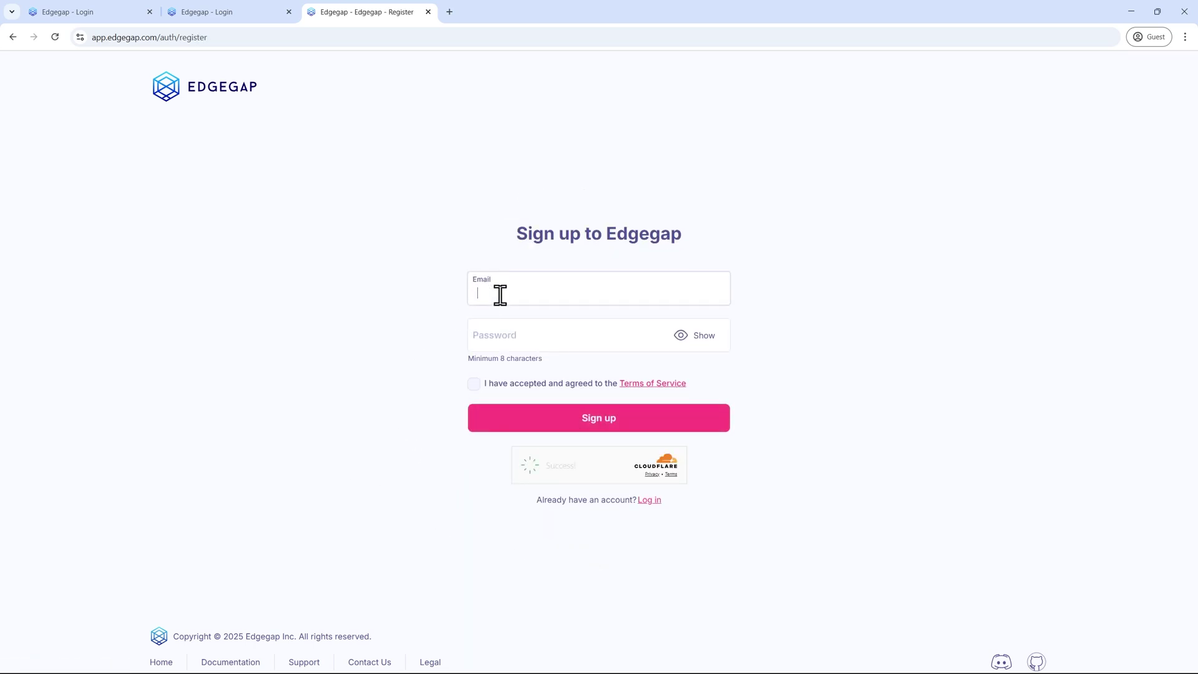
text(sample@edgegap.com)
key(Tab)
text(••••••••)
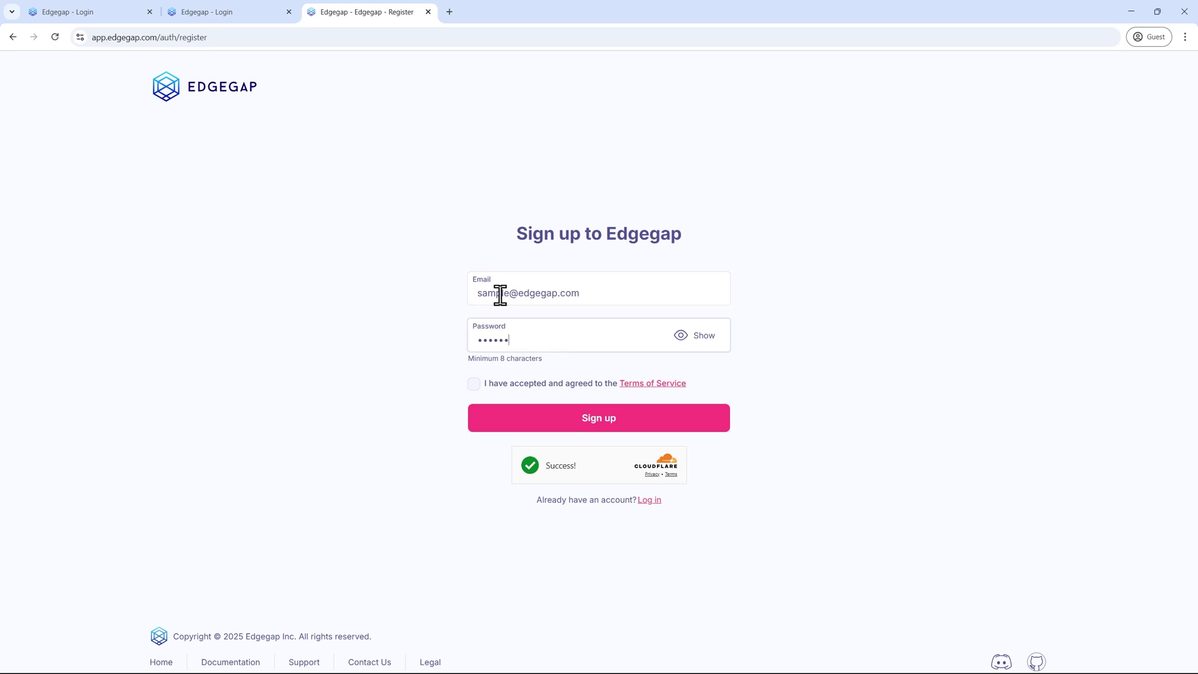
click(474, 384)
click(492, 427)
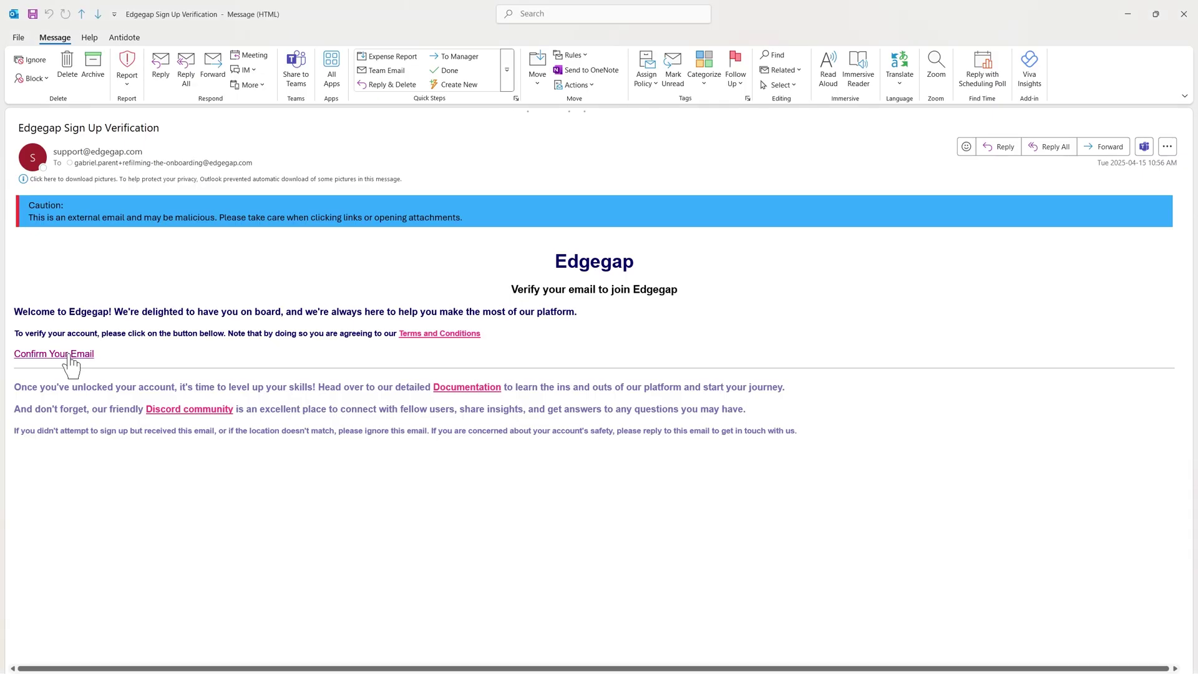
click(69, 357)
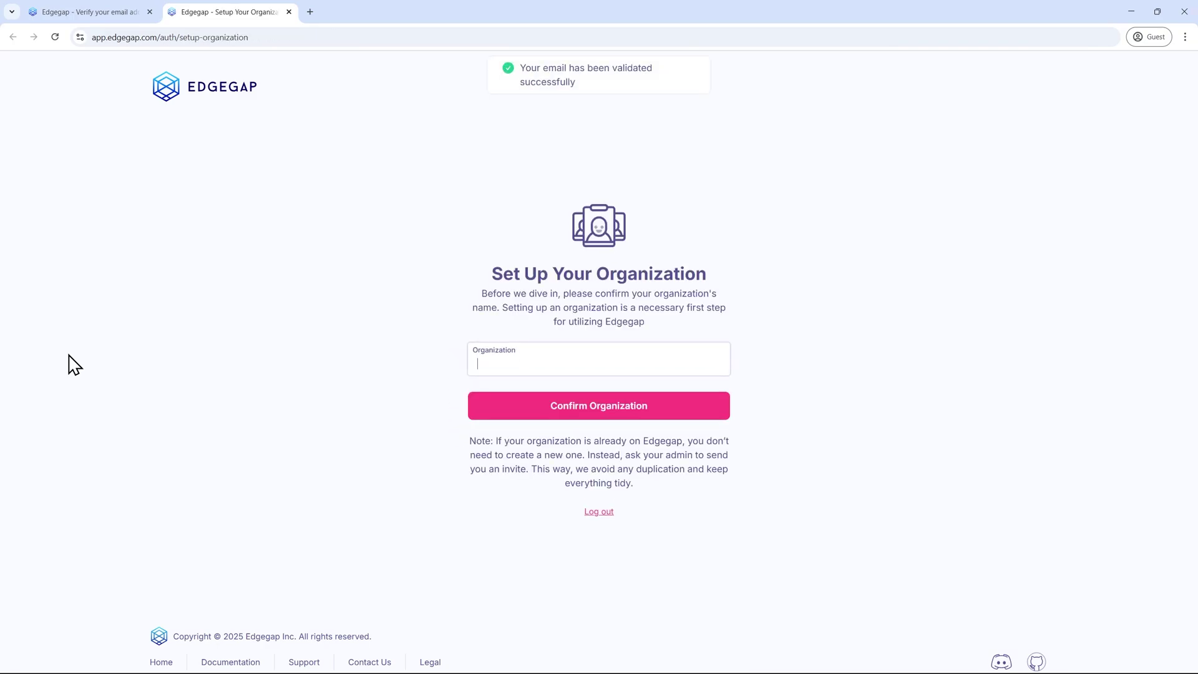
Step: Name the organization 'Example Organisation' and copy its OneClick plugin token
text(Example Organisation)
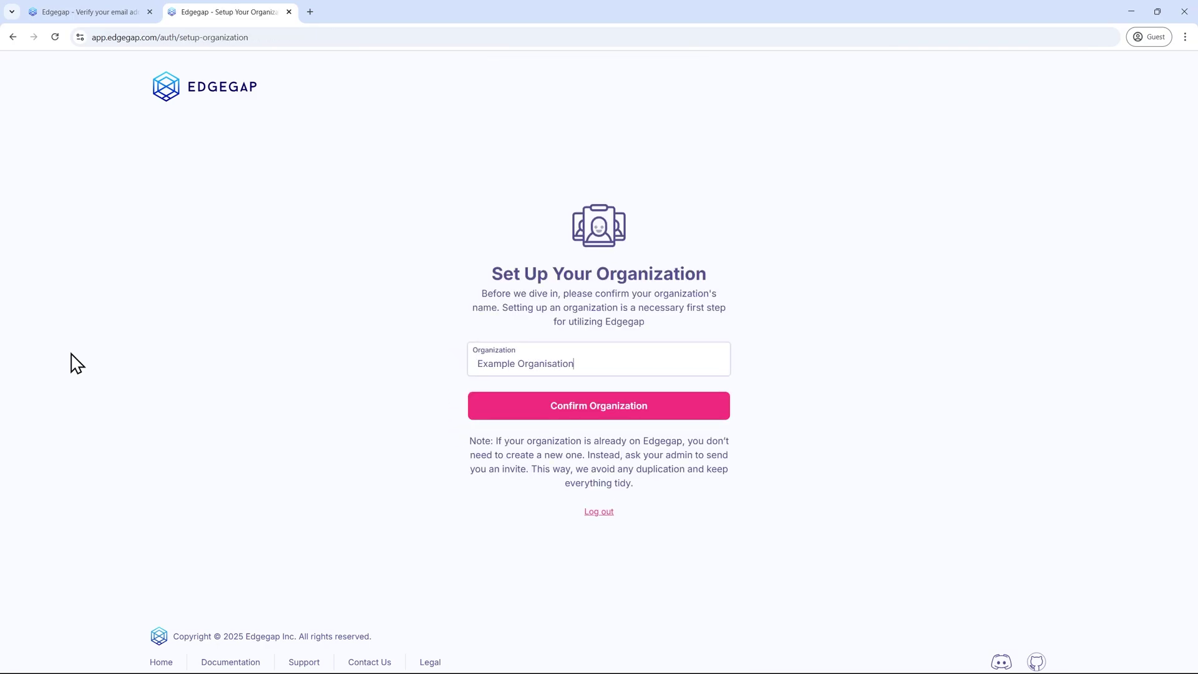
key(Return)
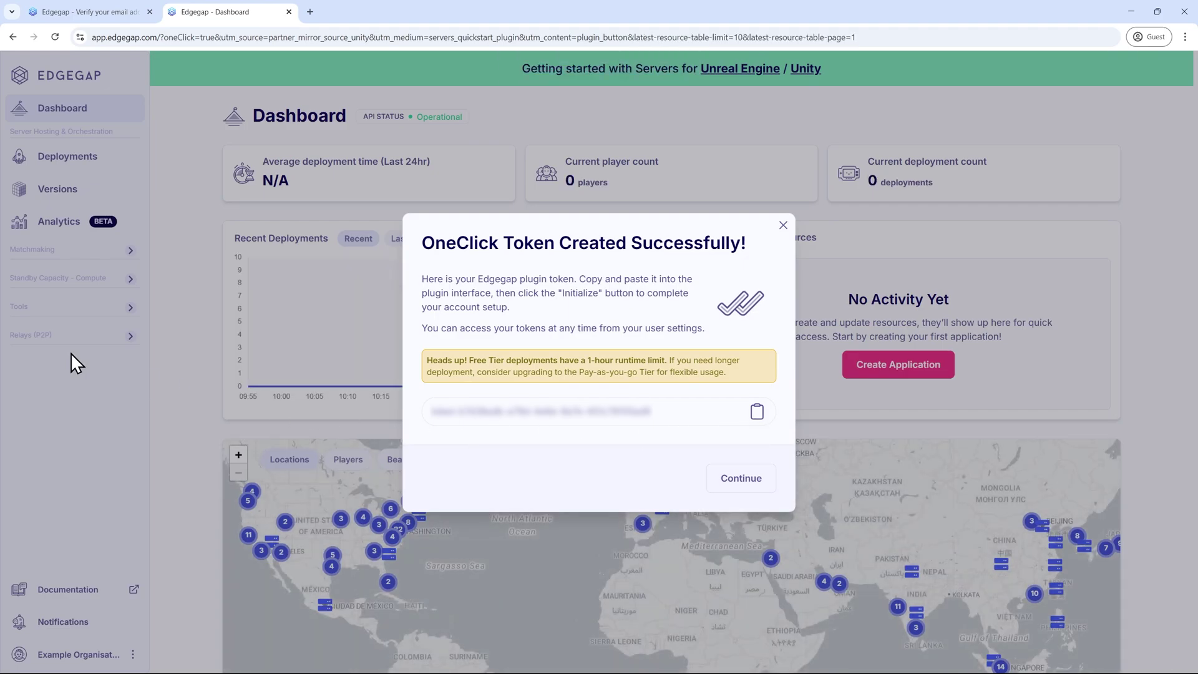
click(757, 413)
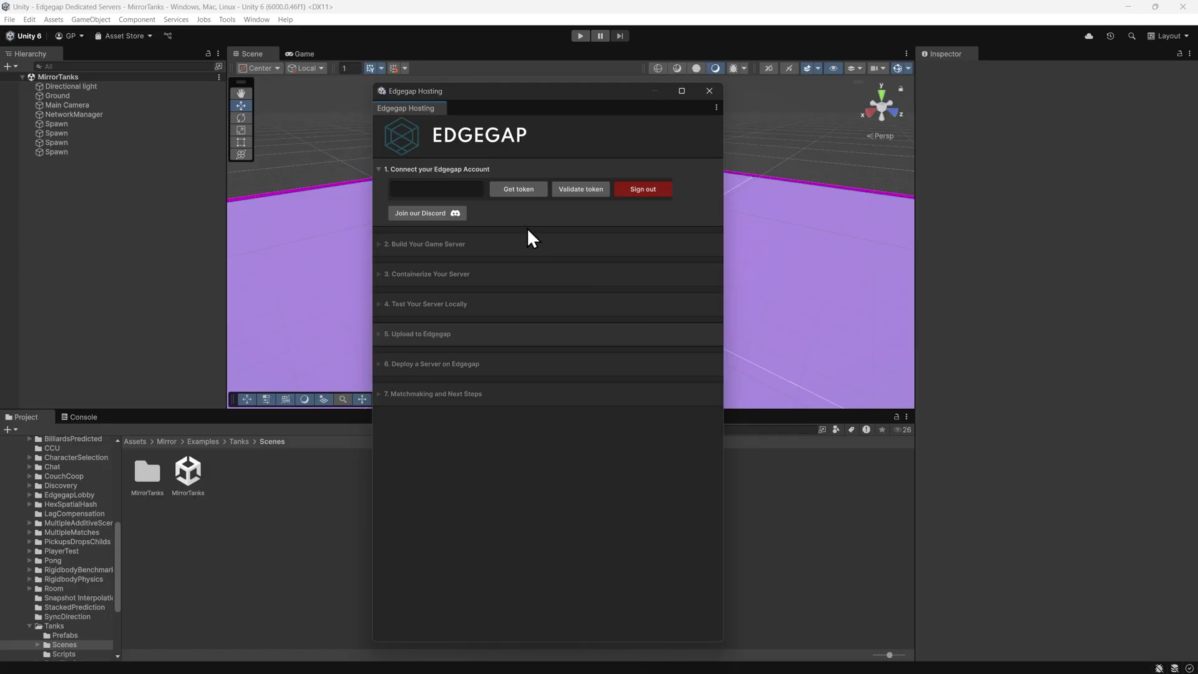
Step: Validate the pasted Edgegap token and set the build folder name to 'Folder Name Here'
key(ctrl+v)
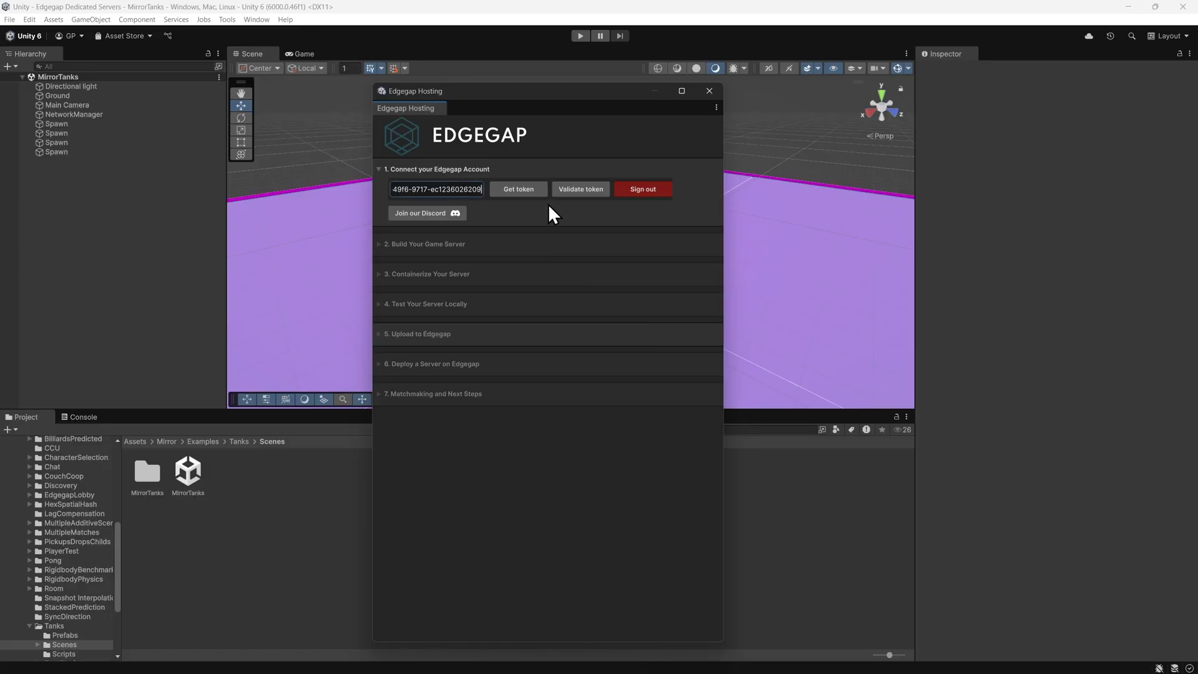
click(558, 190)
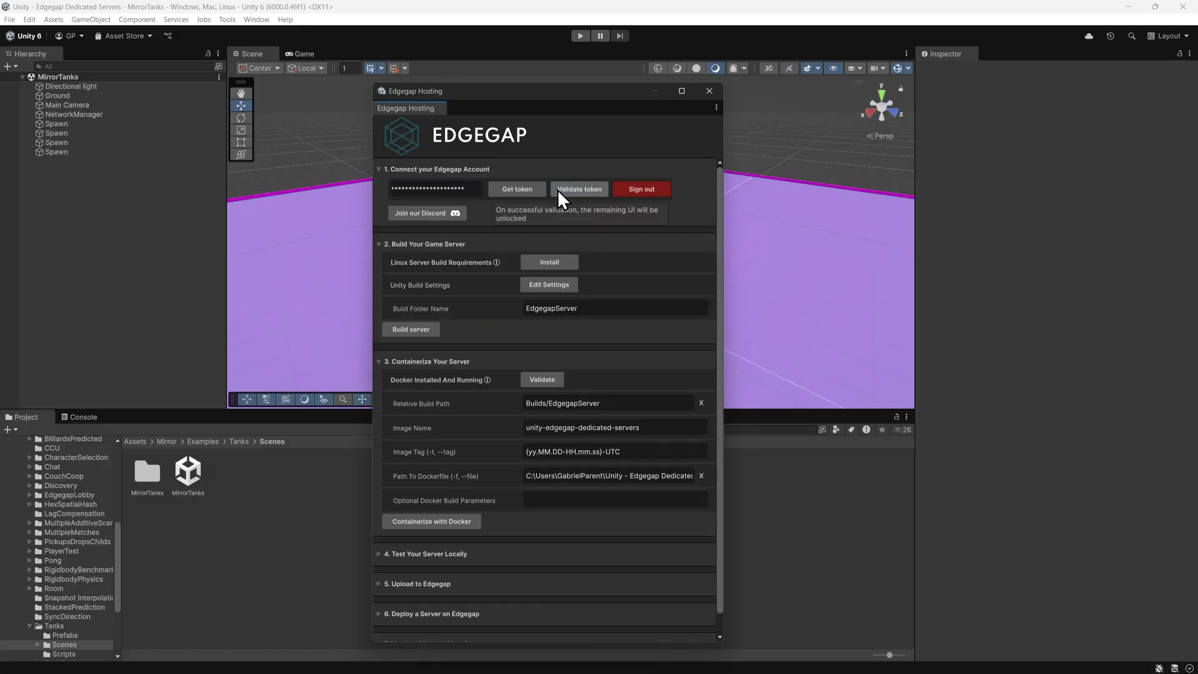
click(599, 306)
text(Folder Name Here)
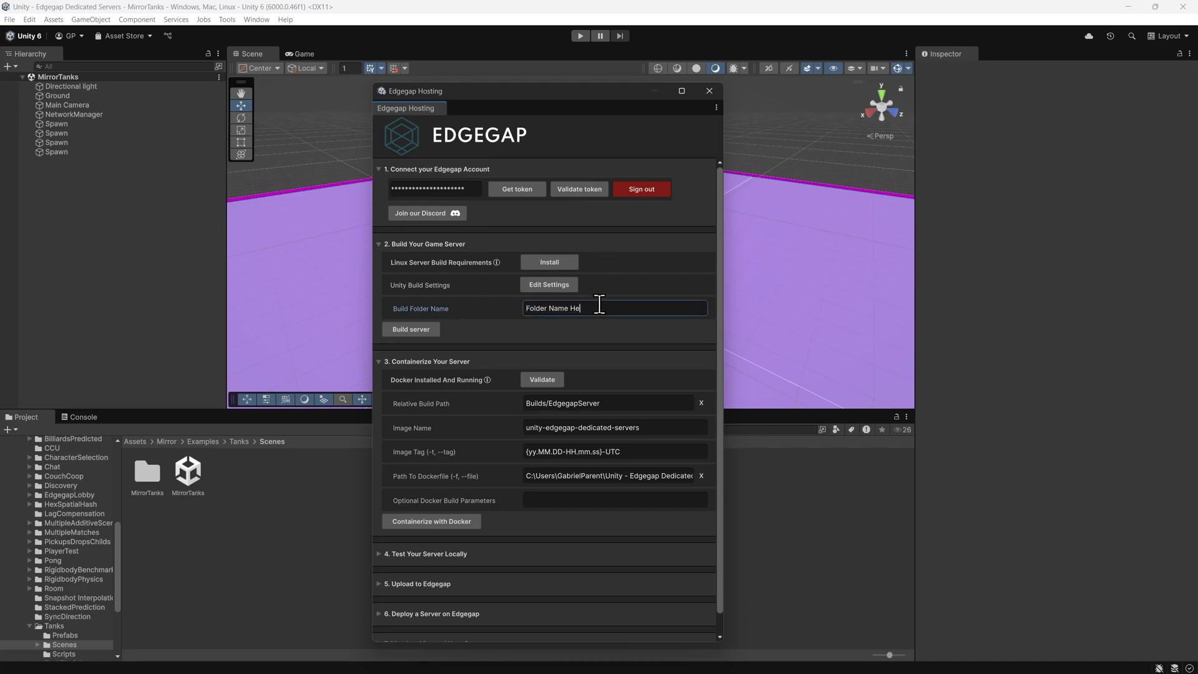
key(Return)
Step: Build the Linux dedicated server, confirm Docker is running, and containerize it into a Docker image
click(411, 329)
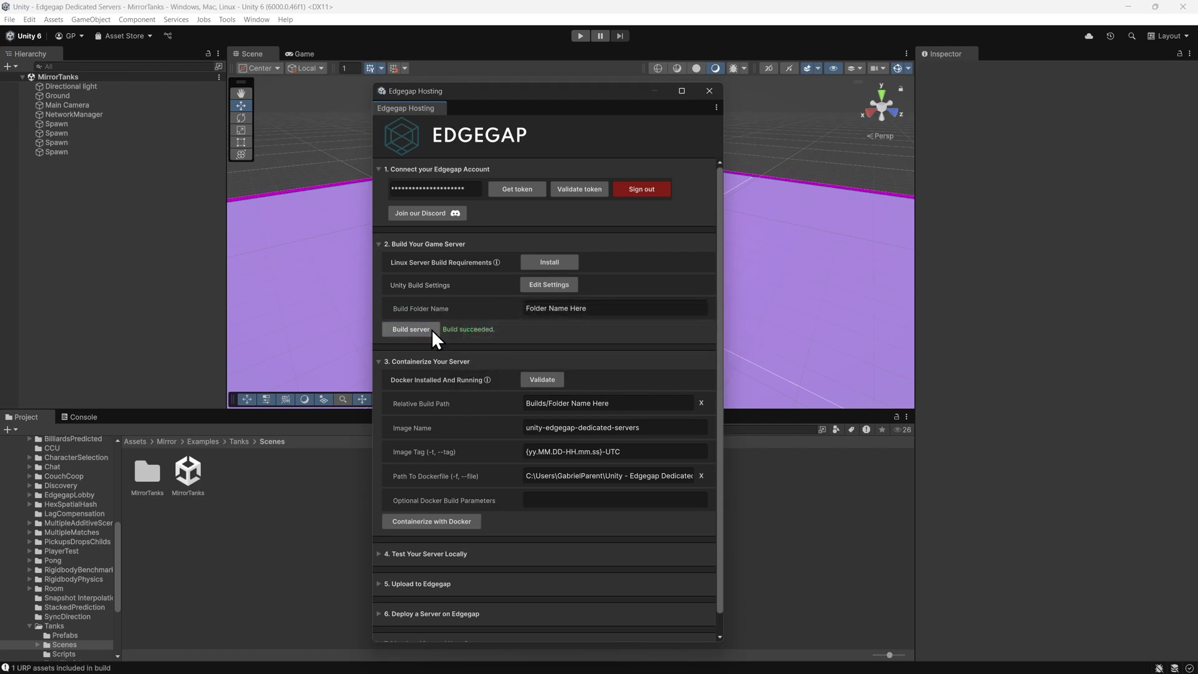
click(542, 380)
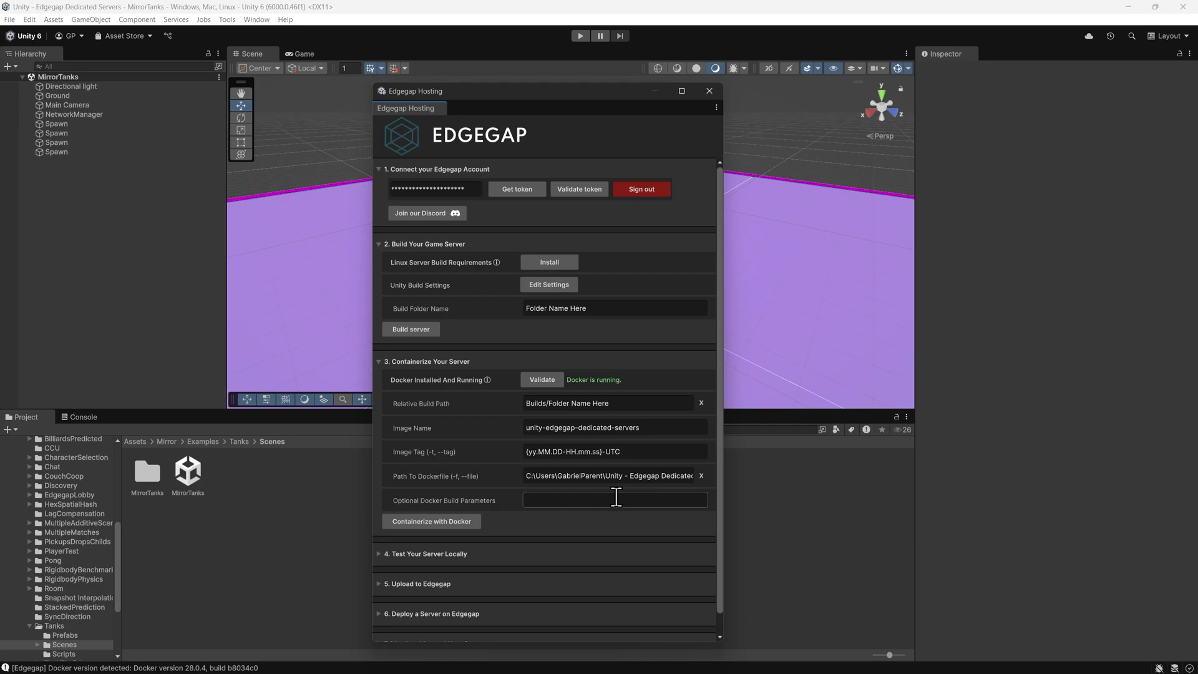
click(478, 524)
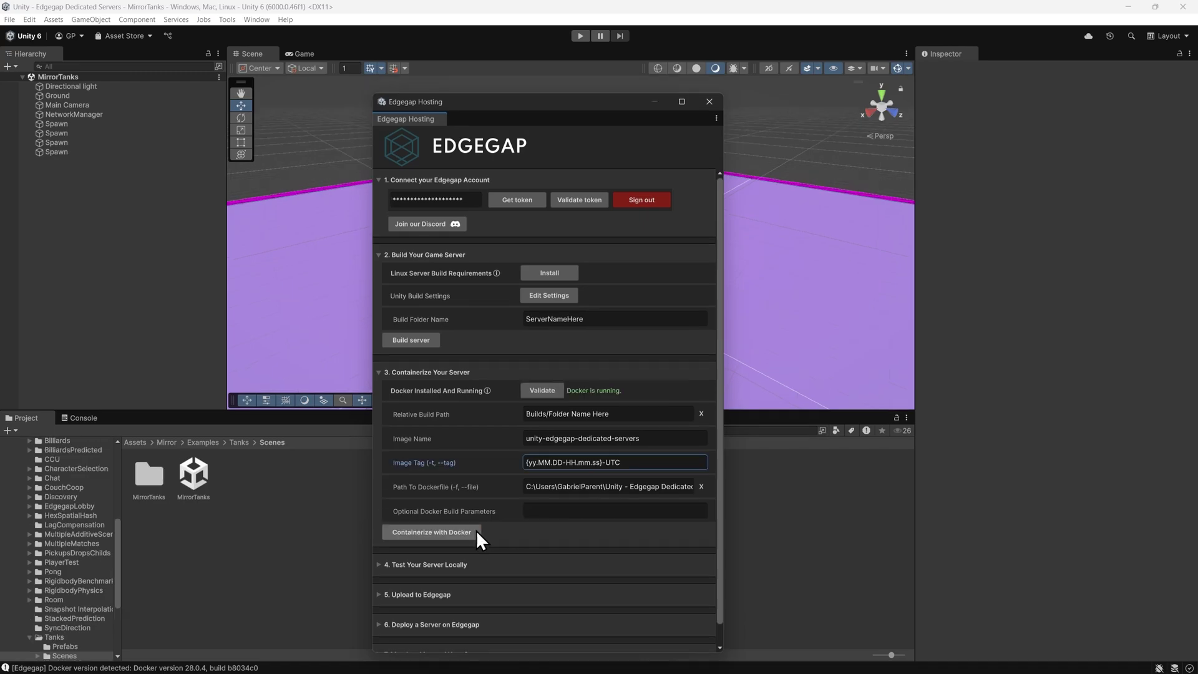
click(476, 532)
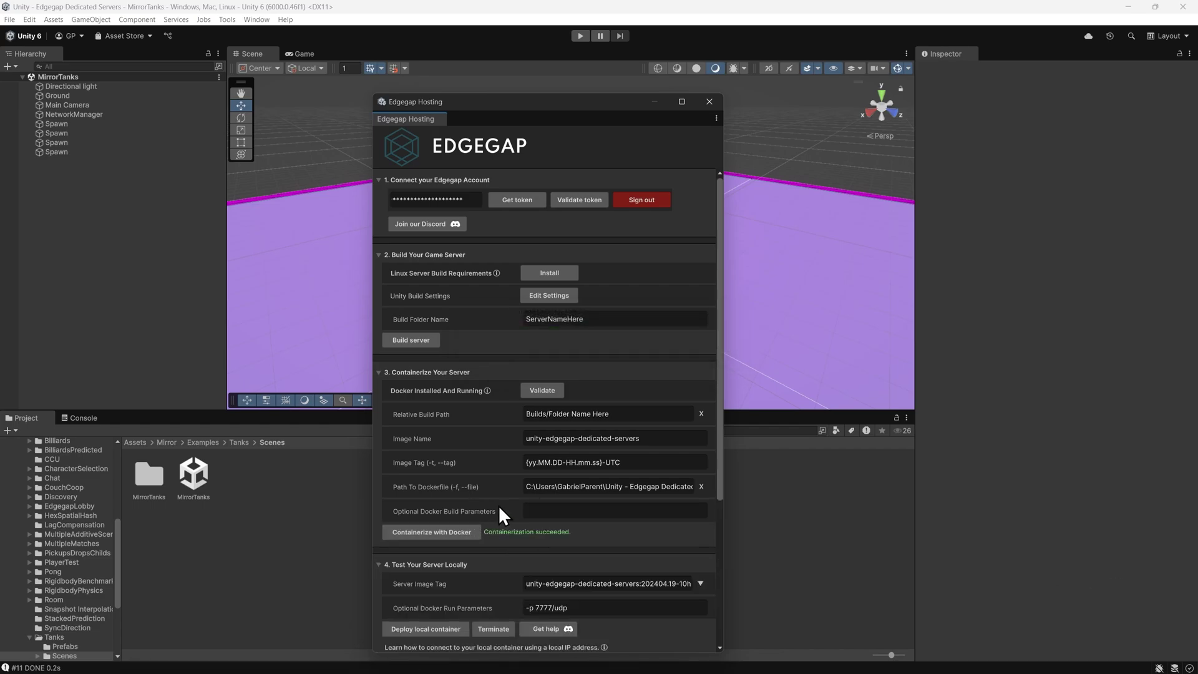
Step: Deploy the containerized server as a local test container on port 7777/udp
scroll(520, 541, down, 2)
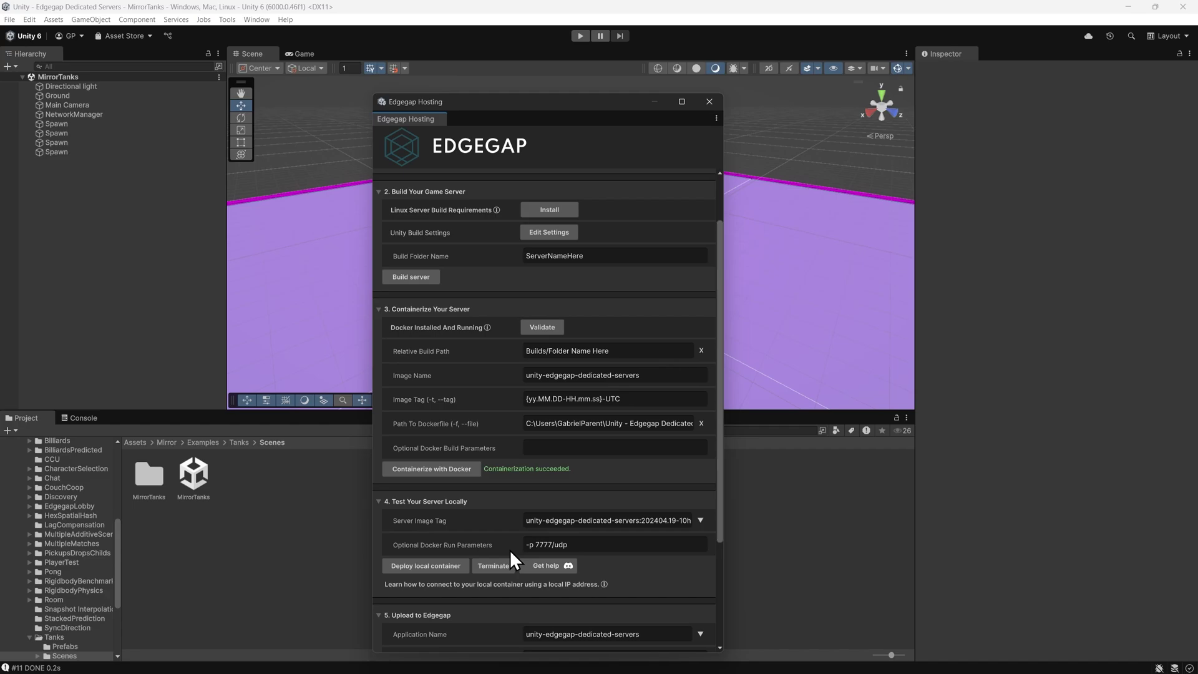
click(462, 564)
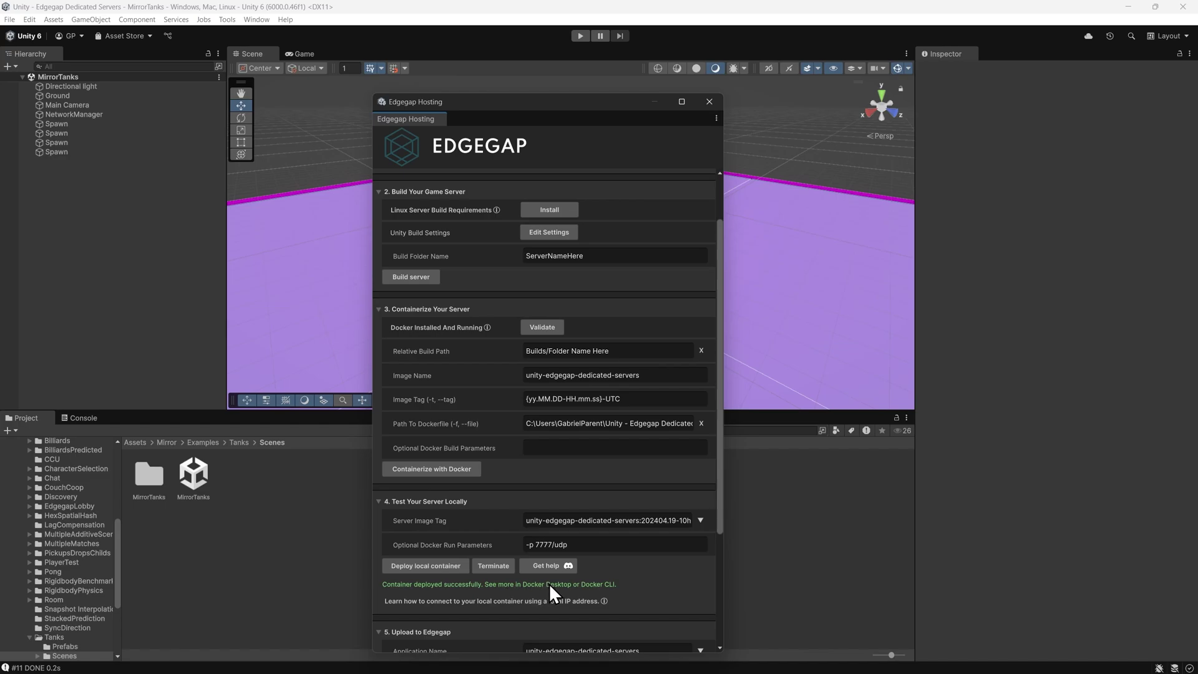
Step: Check the application, image name and tag 202404.19-10h56, then upload and create the app version
scroll(553, 586, down, 5)
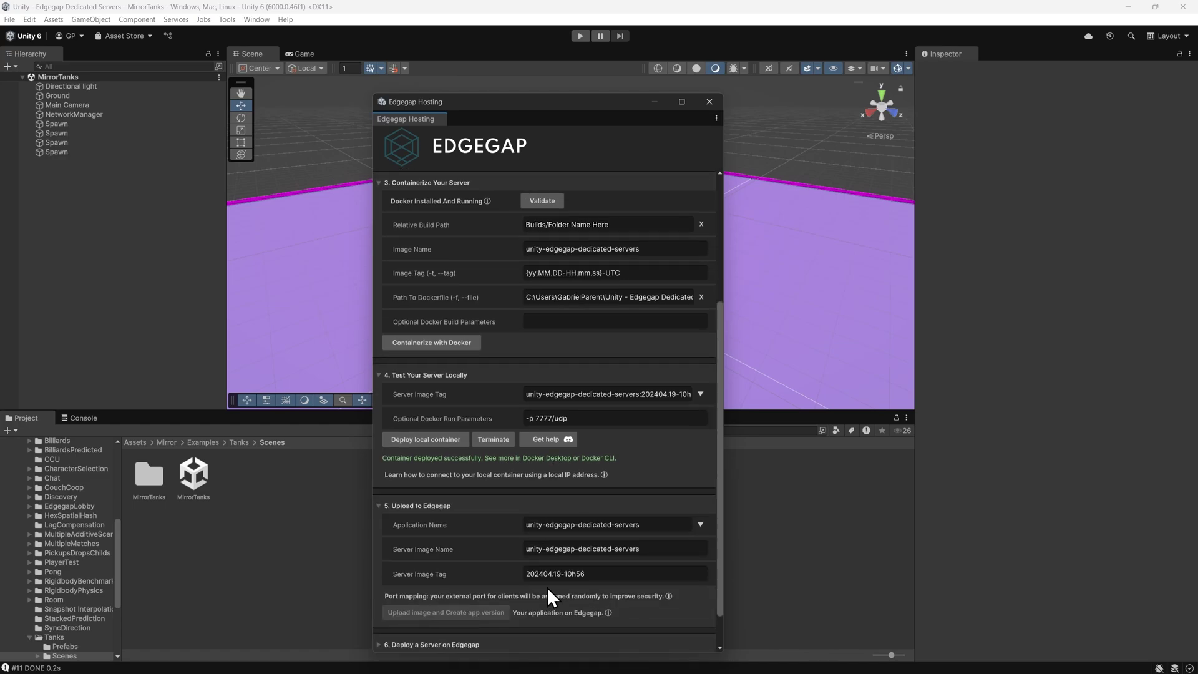
click(633, 493)
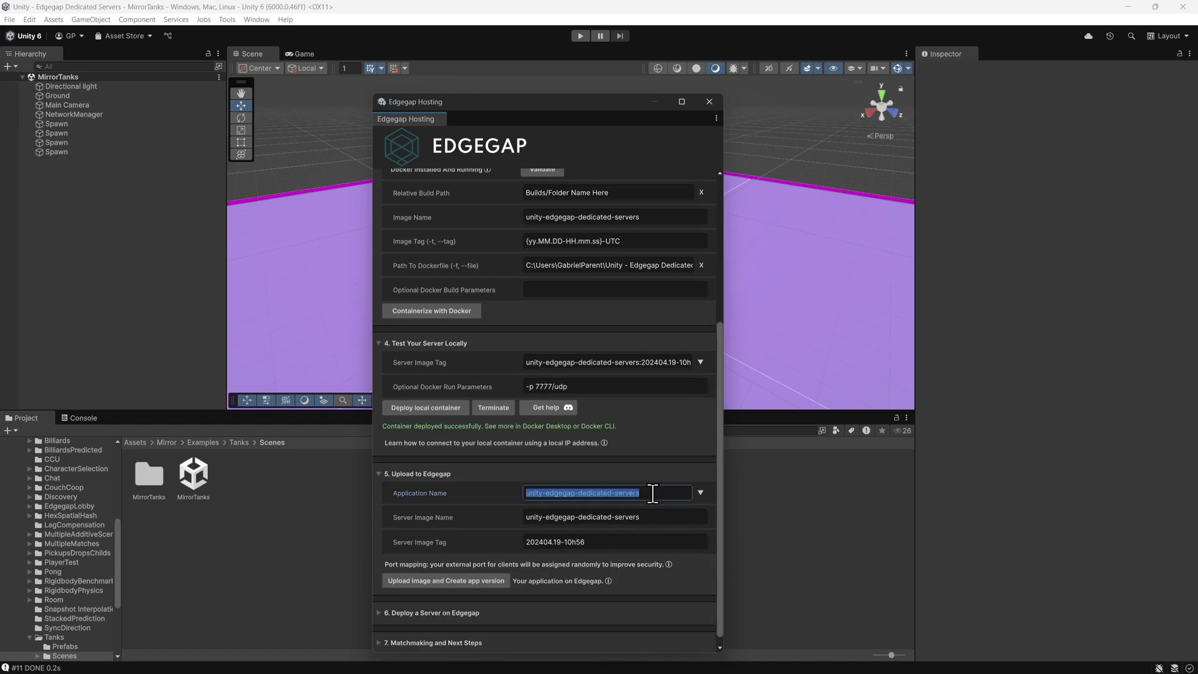
click(701, 493)
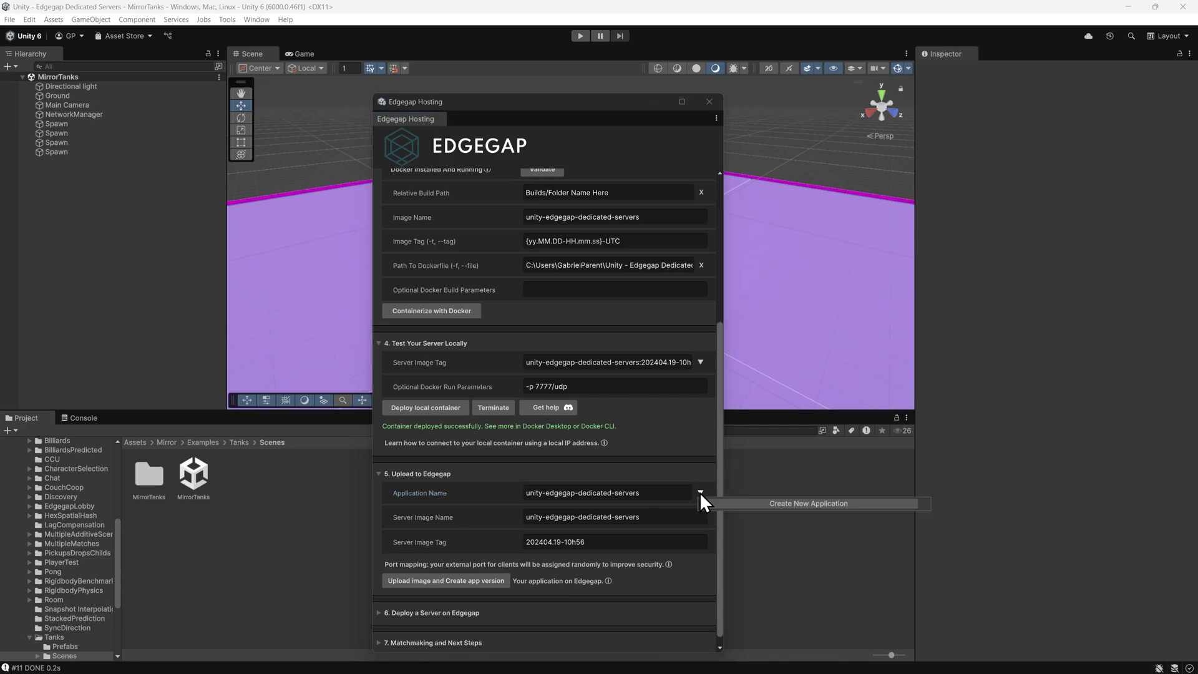
click(713, 505)
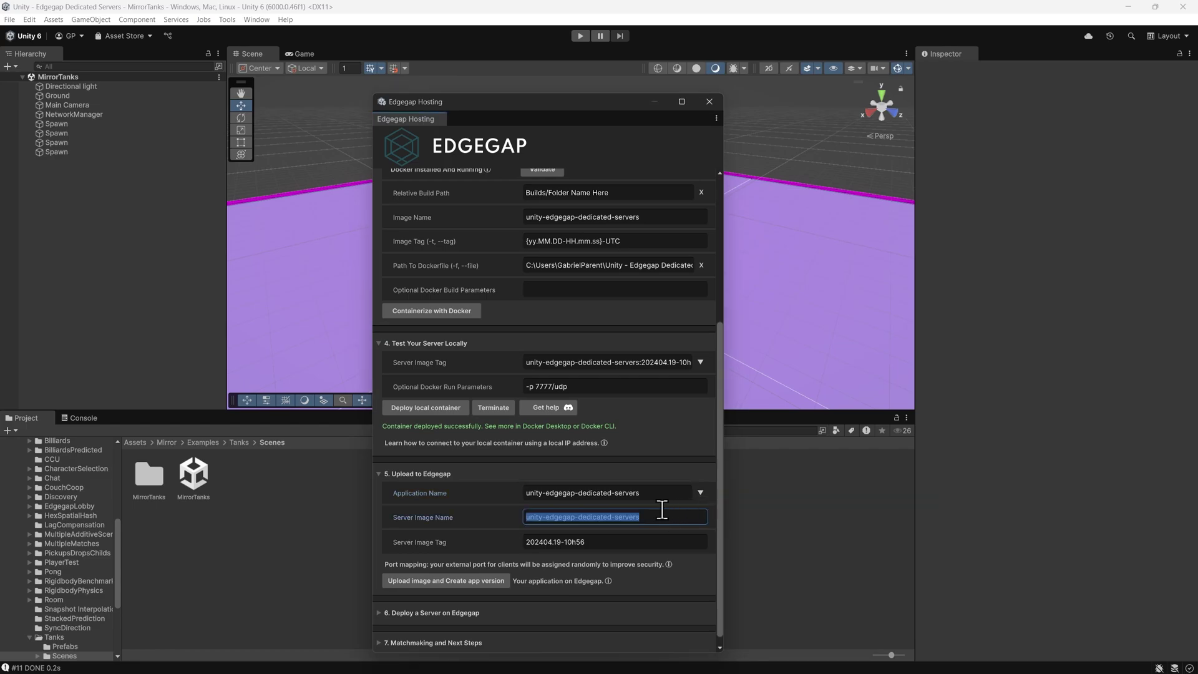
click(632, 541)
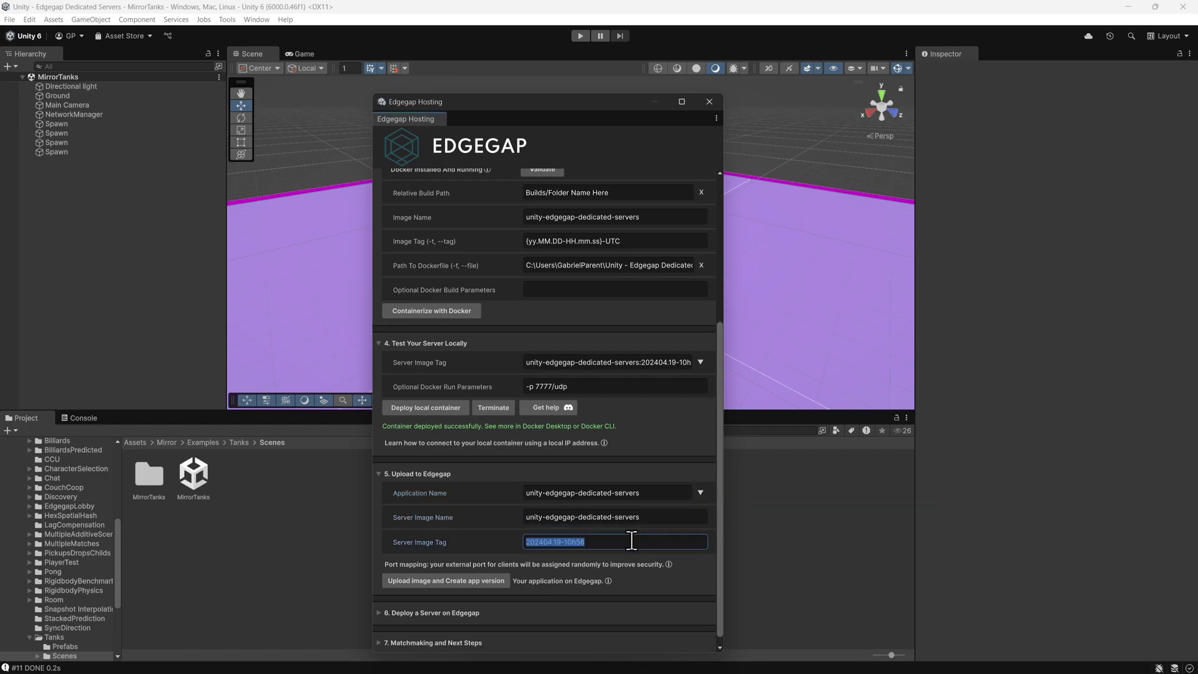
click(507, 581)
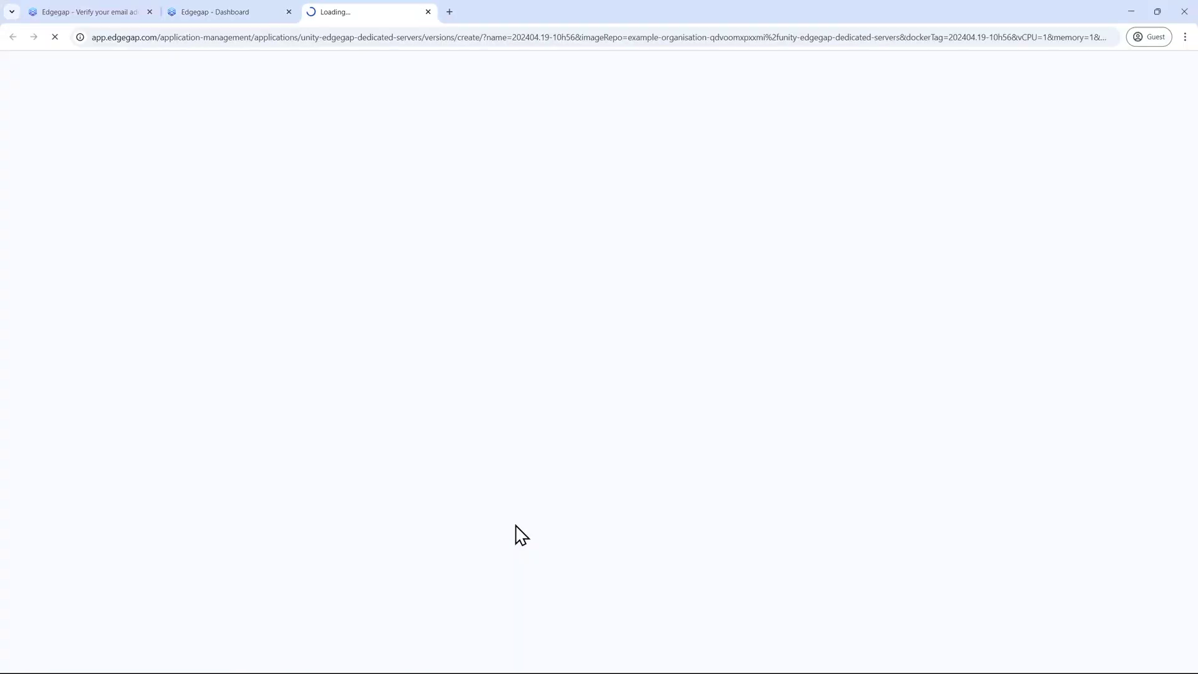
Step: Keep 1vCPU and 1GiB memory, create version 202404.19-10h56, and submit UDP port 7777
click(503, 531)
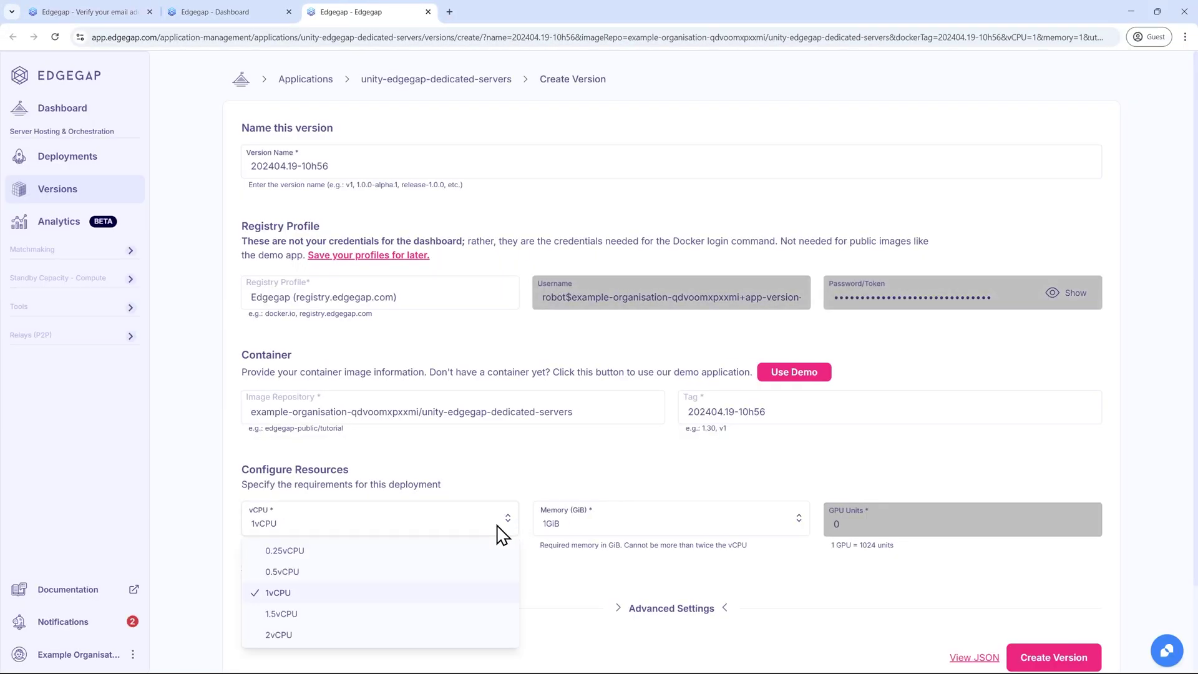
click(459, 598)
click(634, 532)
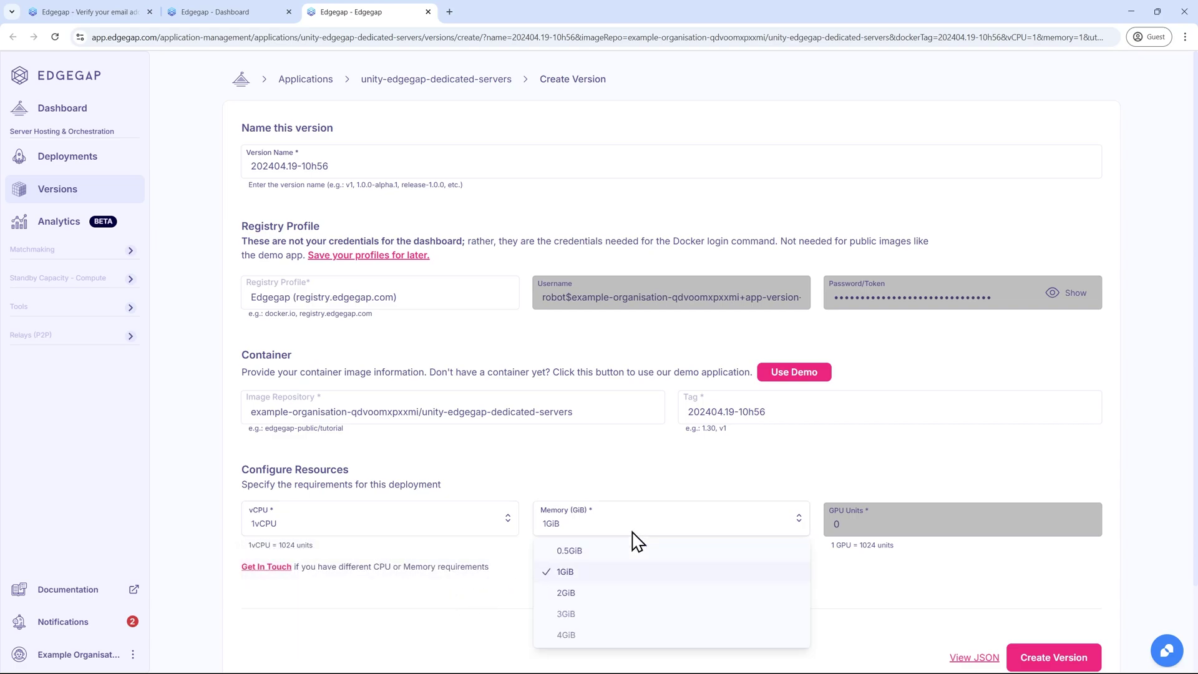
click(626, 577)
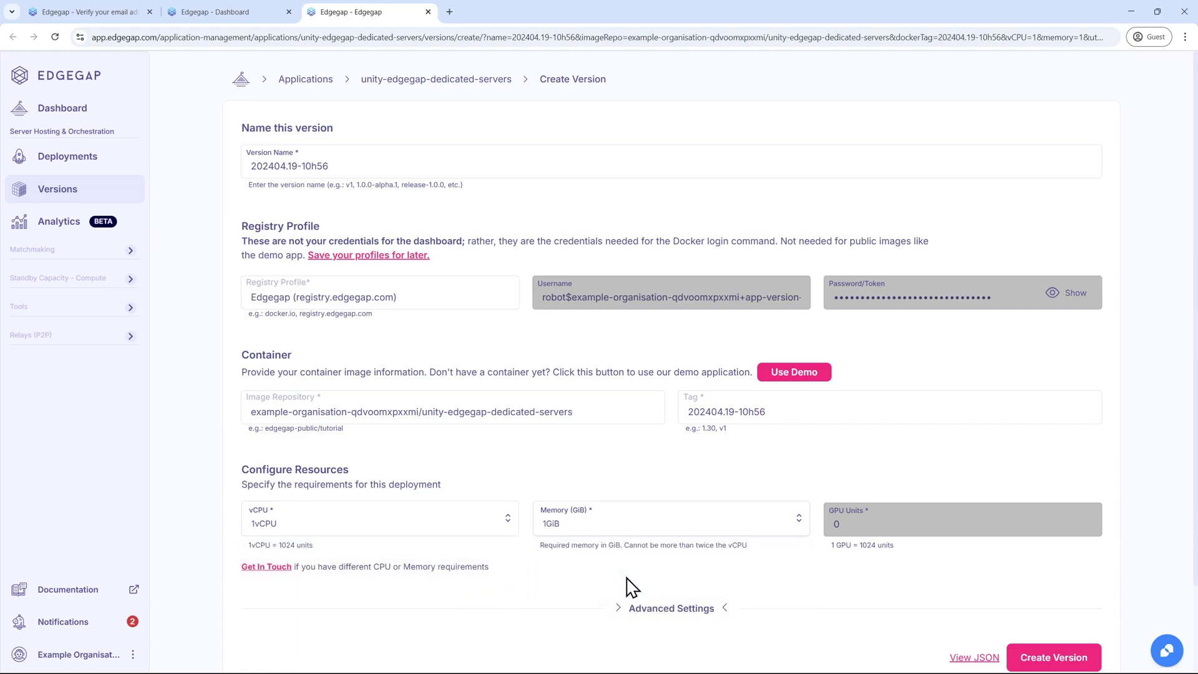
click(1073, 661)
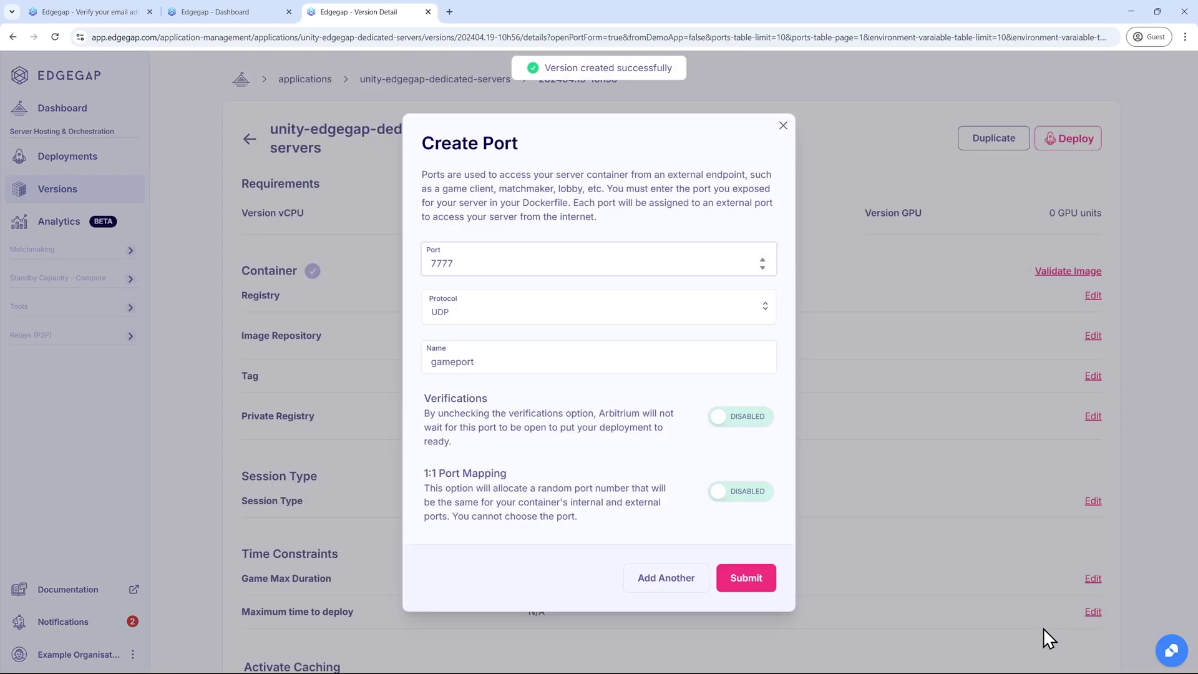
click(767, 588)
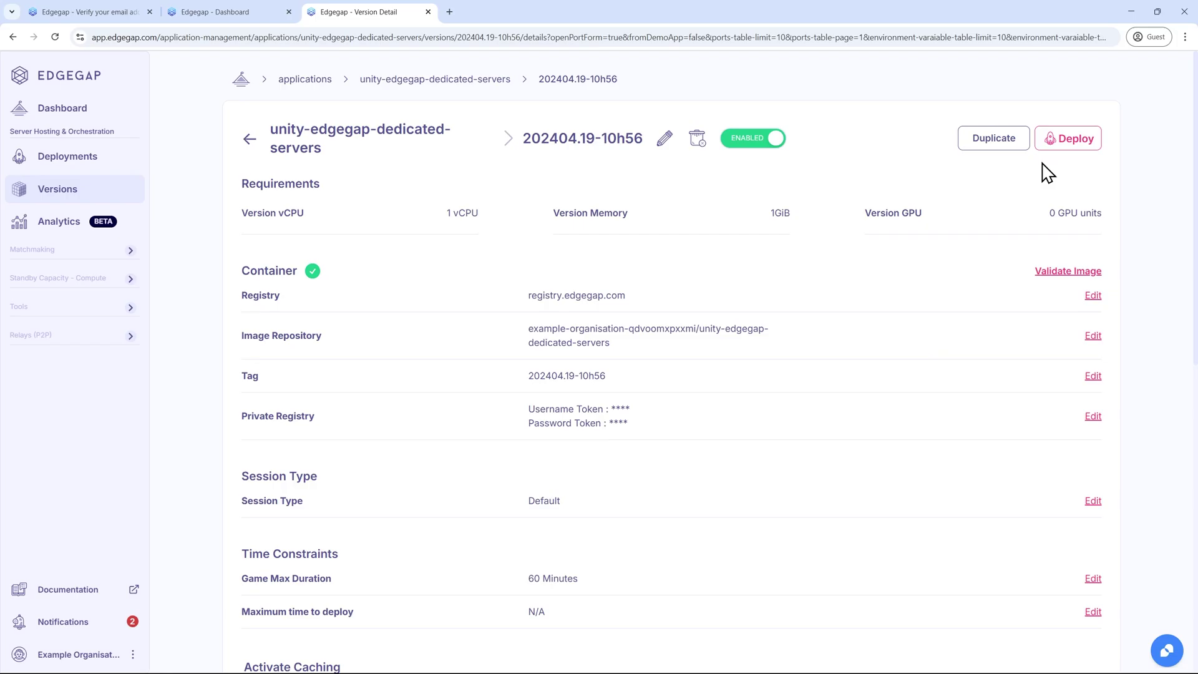
Step: Back in Unity, select application version 202404.19-10h56 in section 6 and deploy it to the cloud
key(alt+Tab)
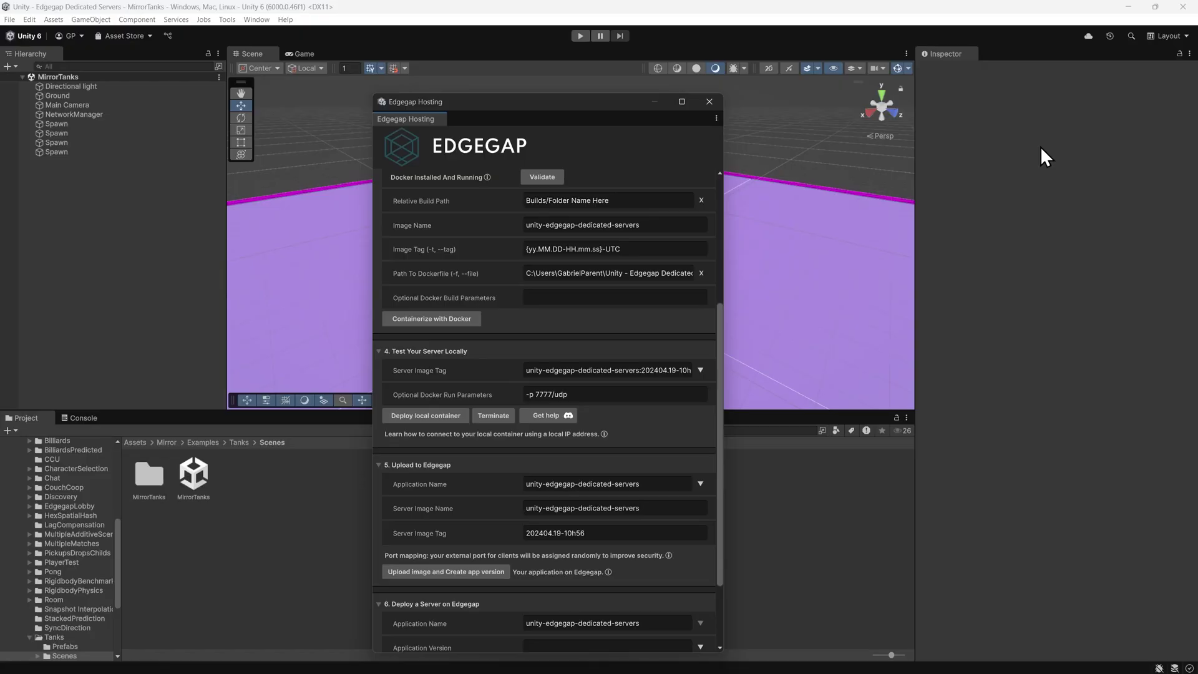
scroll(713, 504, down, 3)
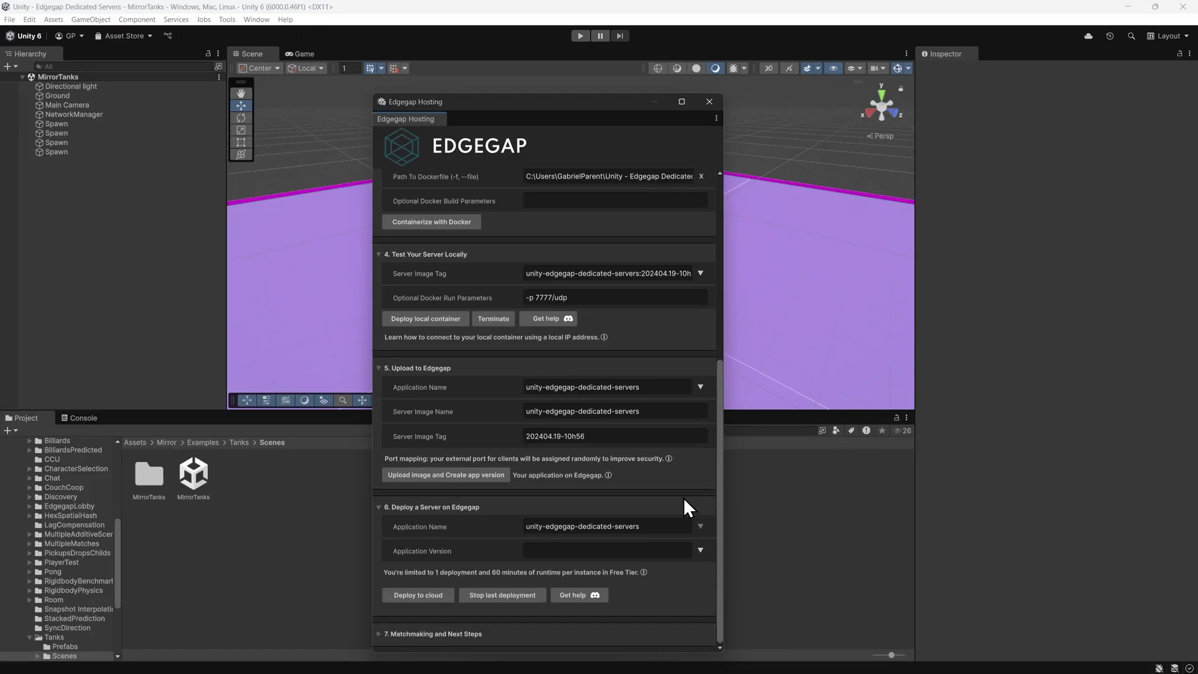
click(700, 552)
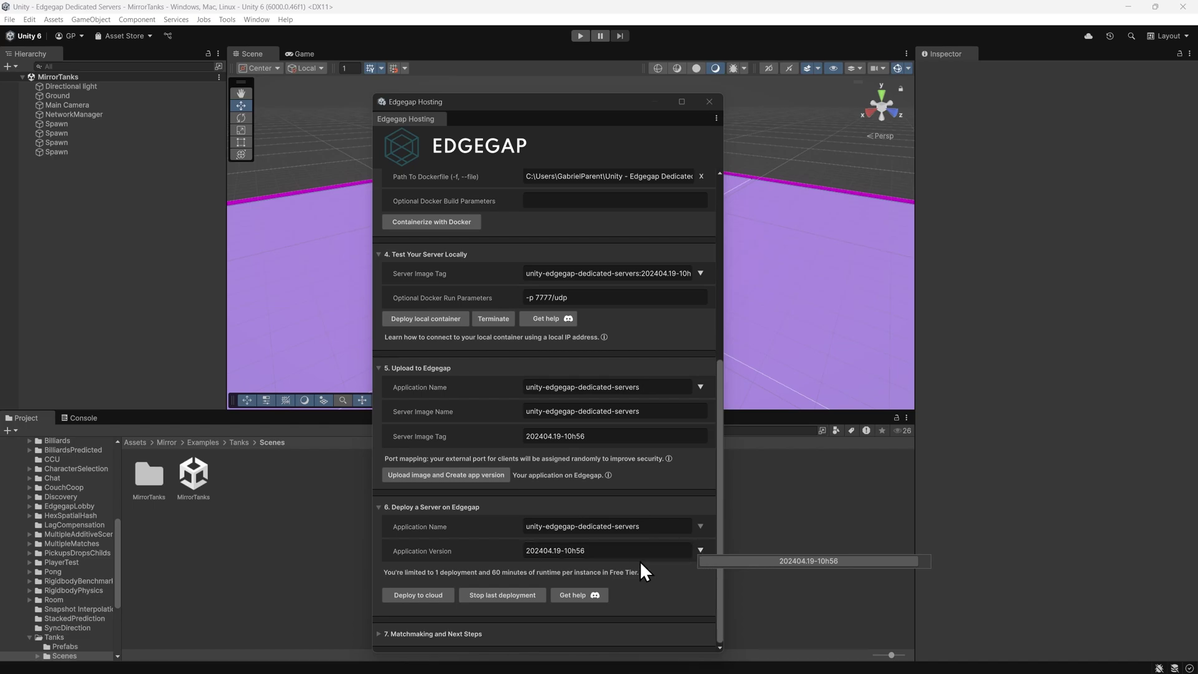
click(446, 596)
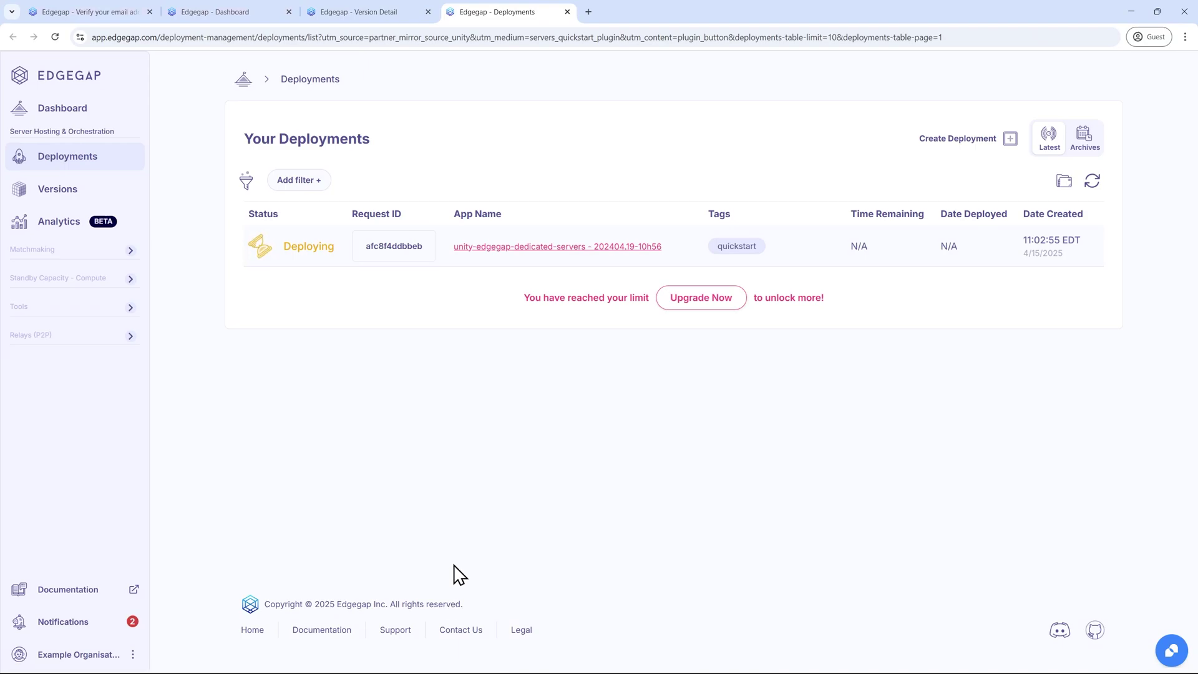
Step: Open the Ready deployment's details, copy its host address and select external port 31780
click(693, 262)
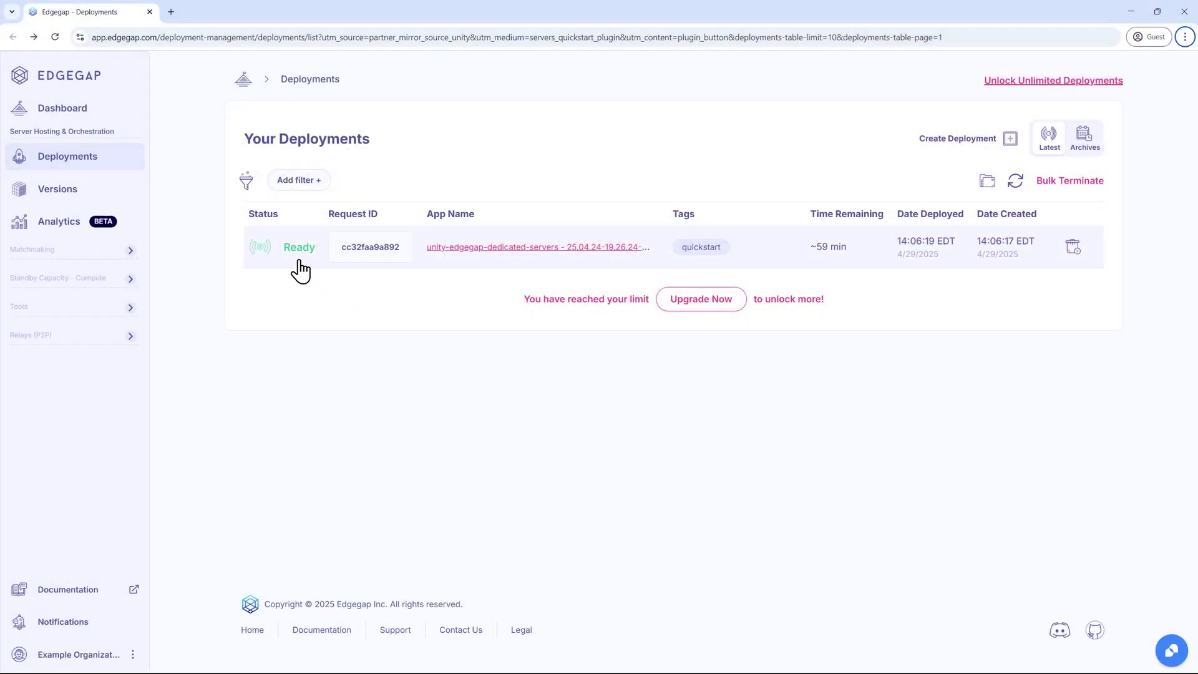
click(297, 258)
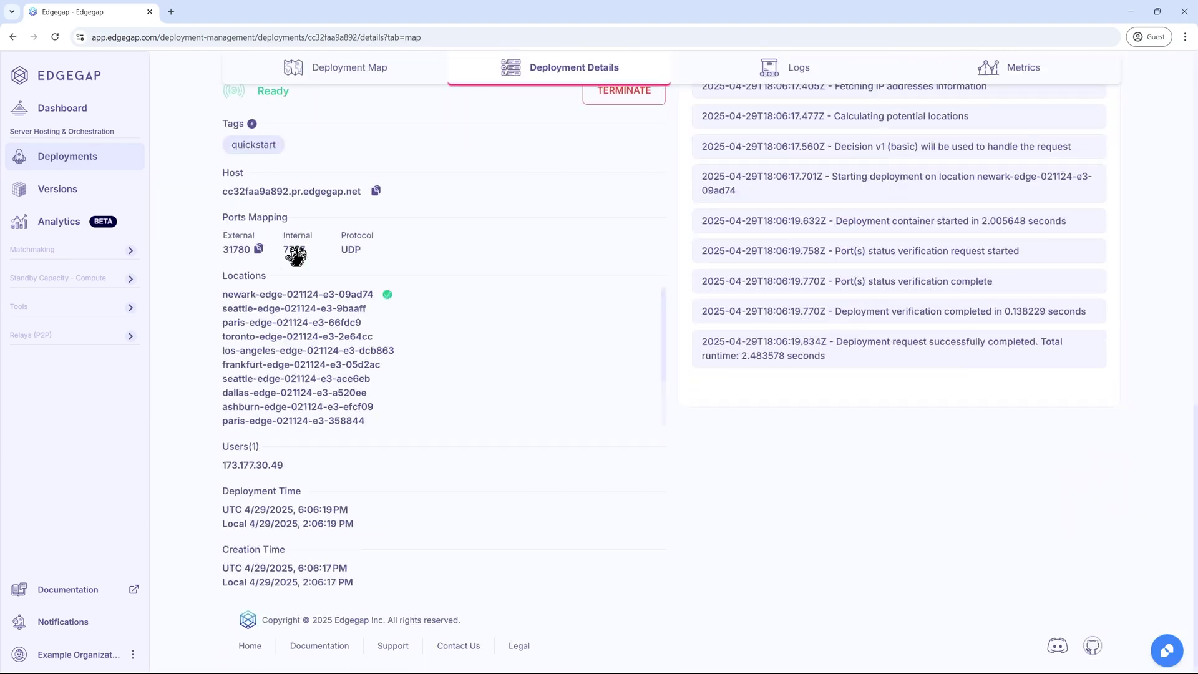
click(376, 190)
drag(223, 235, 249, 250)
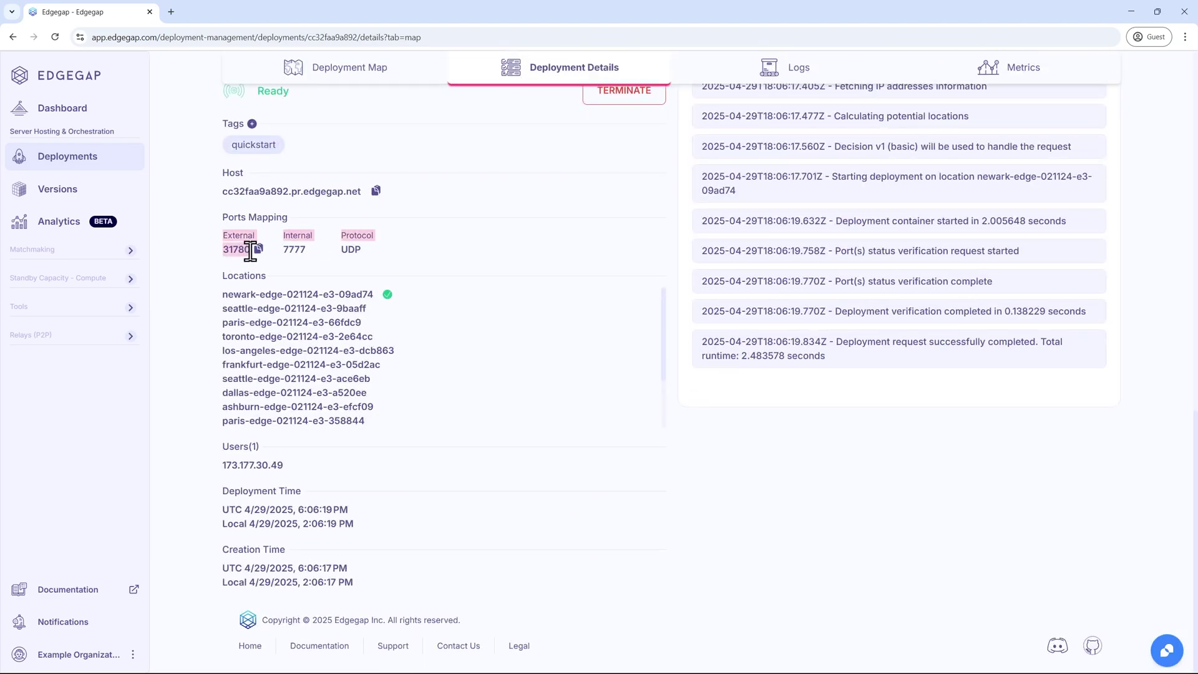
key(alt+Tab)
Step: Run MirrorTanks in Play mode and join as client using the pasted Edgegap host and port 31780
click(708, 88)
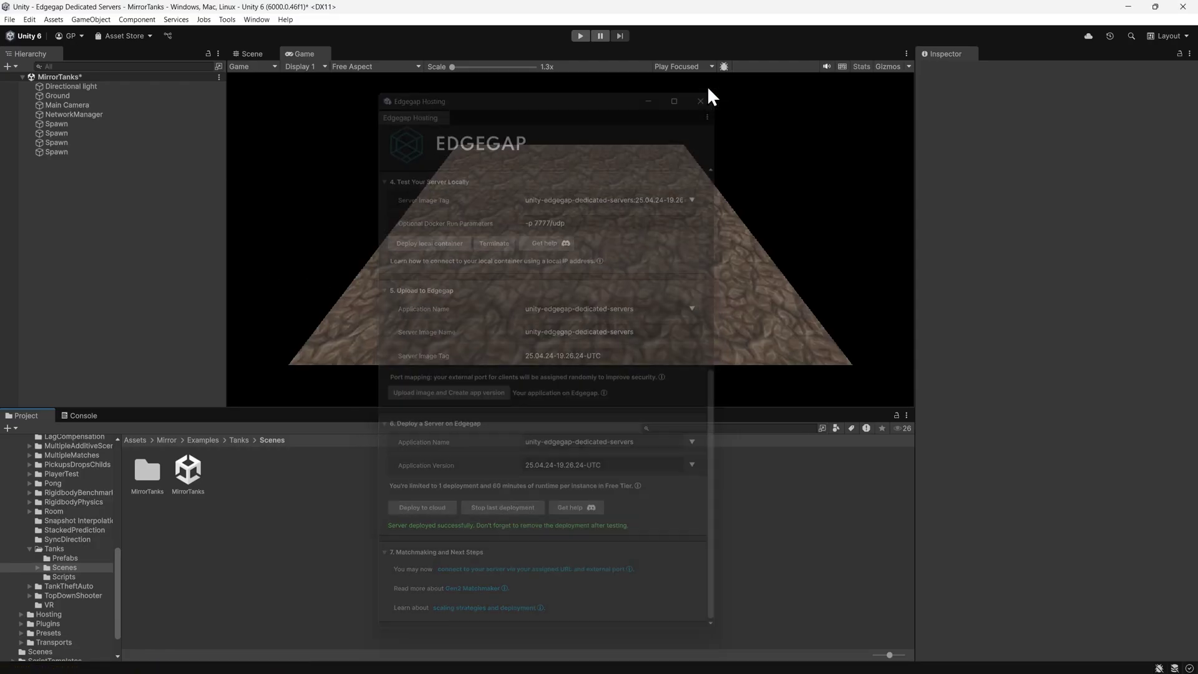
click(582, 35)
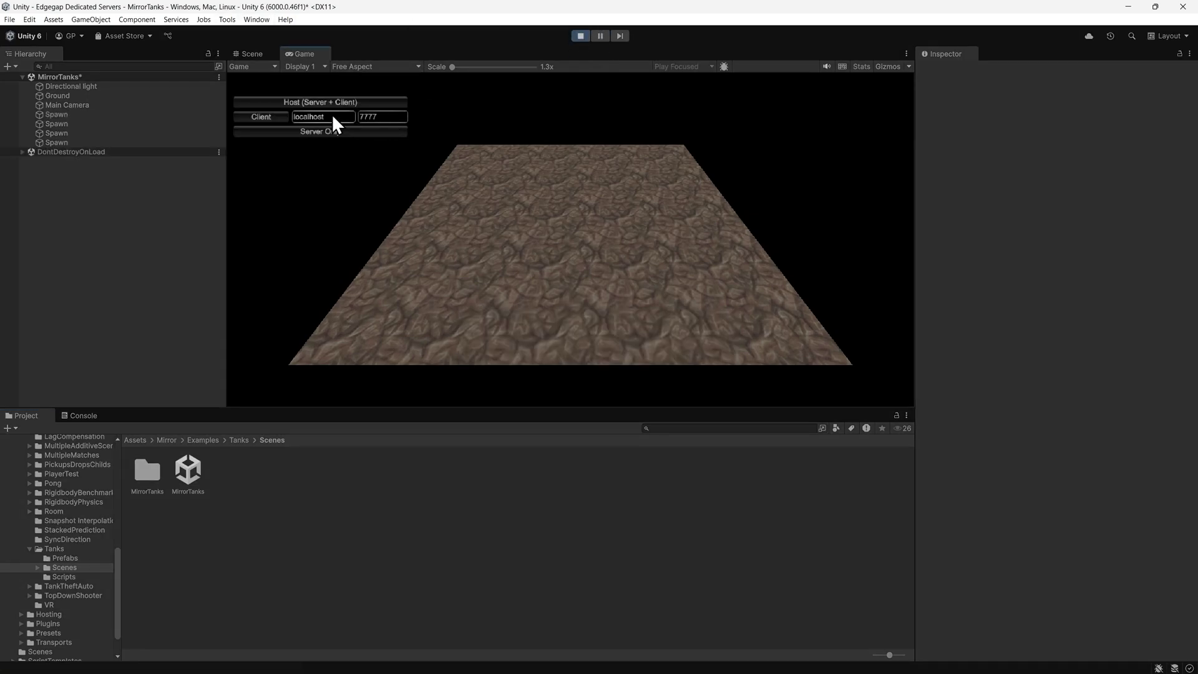
double_click(332, 117)
key(ctrl+v)
key(Tab)
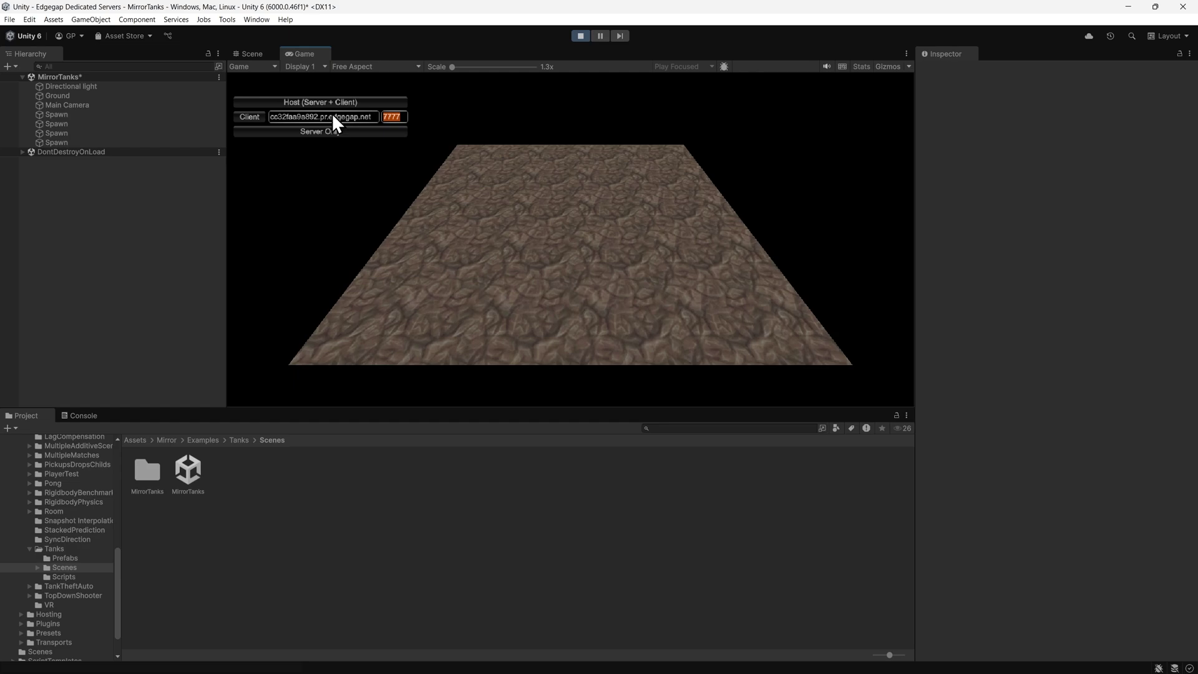
text(31)
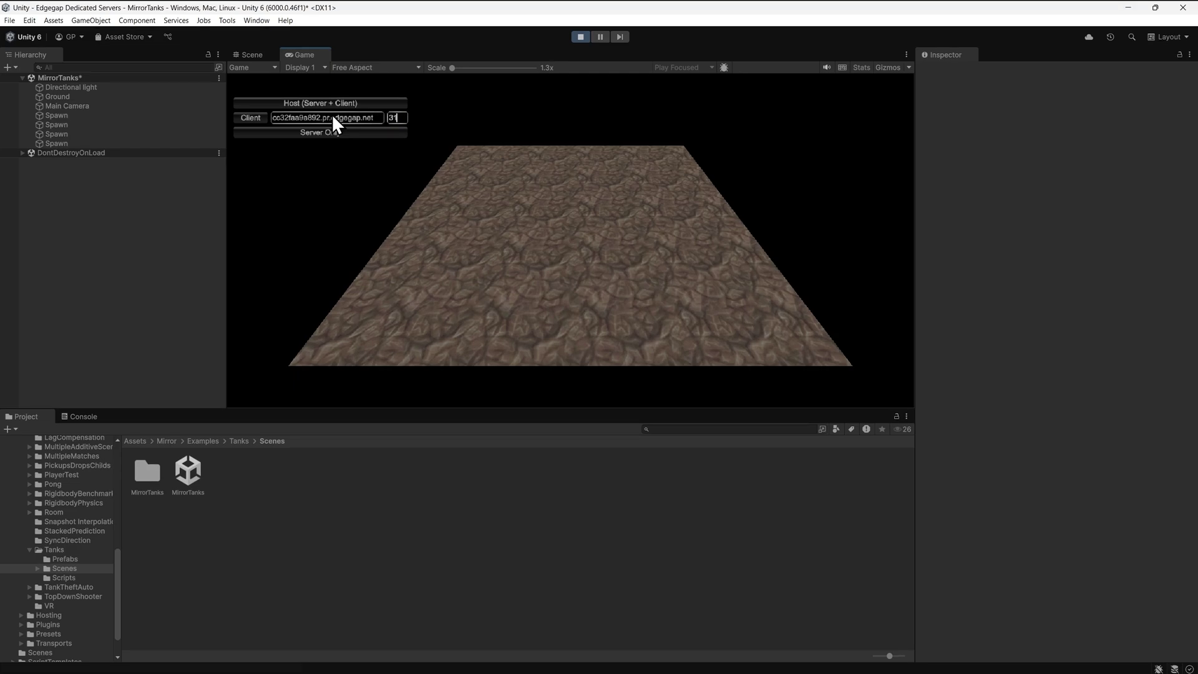
text(780)
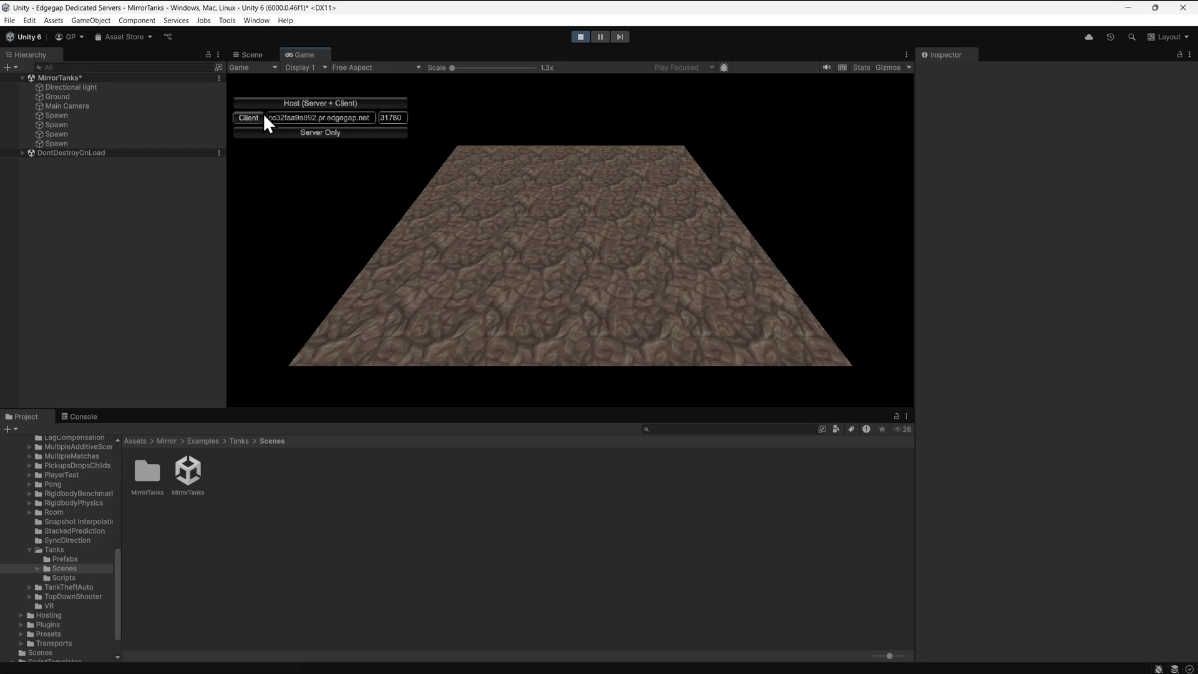
click(263, 118)
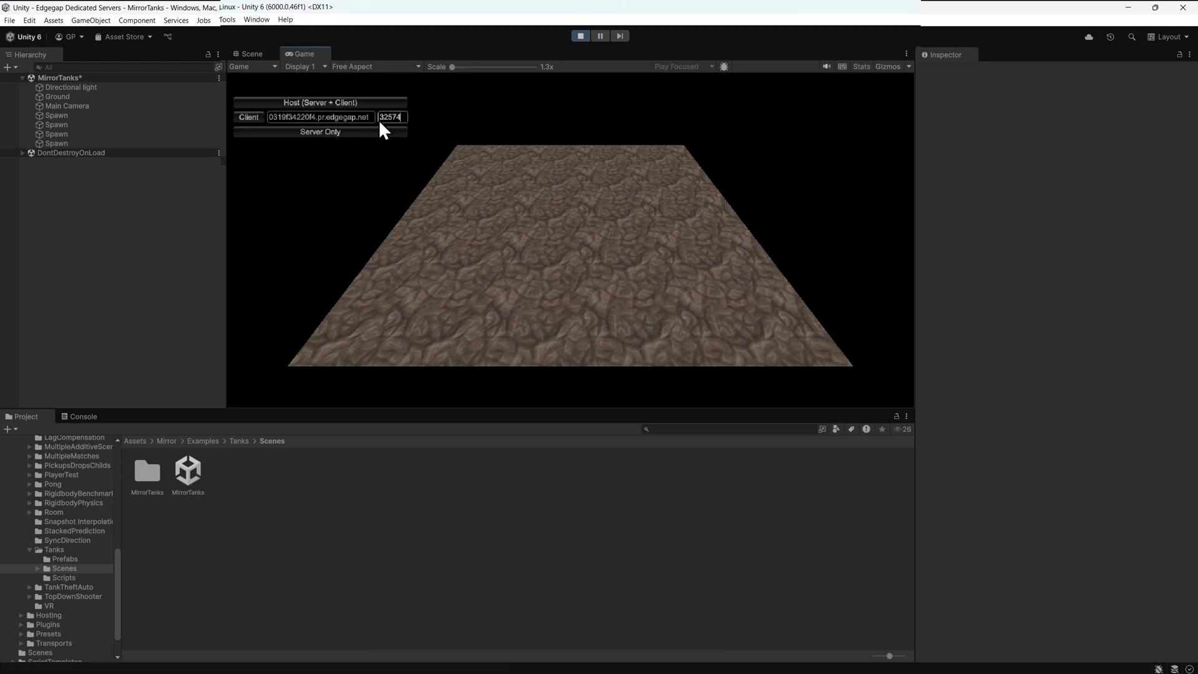
Step: Reopen Tools > Edgegap Hosting and stop the last cloud deployment
click(233, 20)
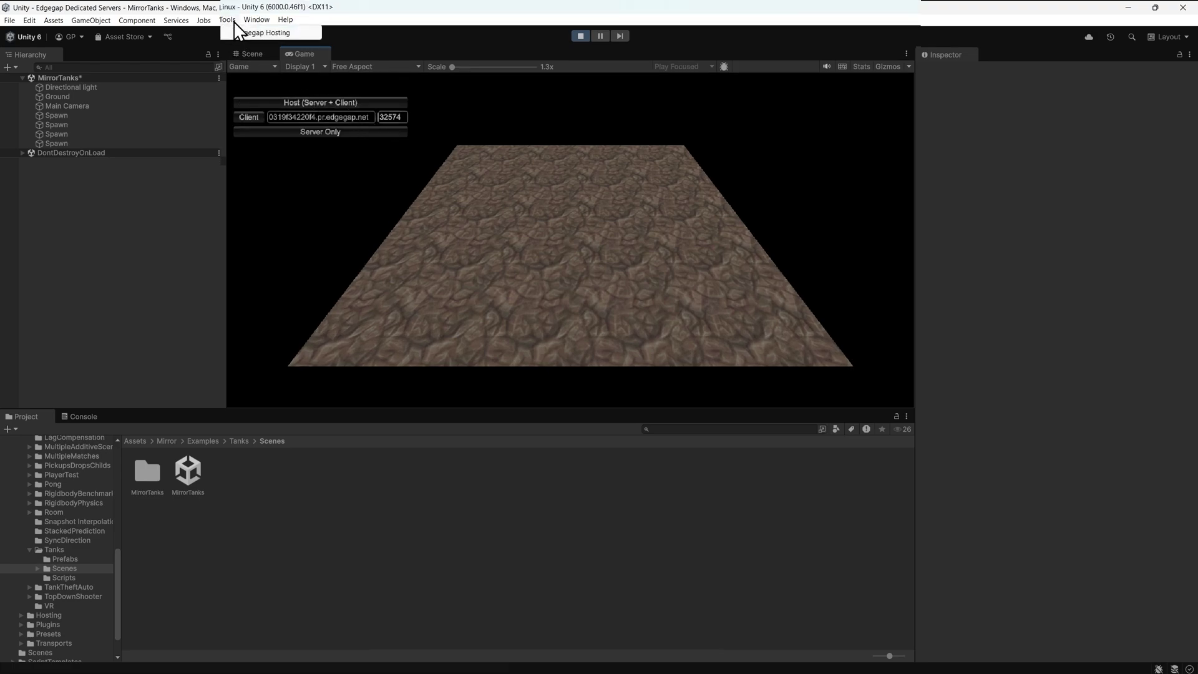
click(229, 33)
scroll(465, 308, down, 10)
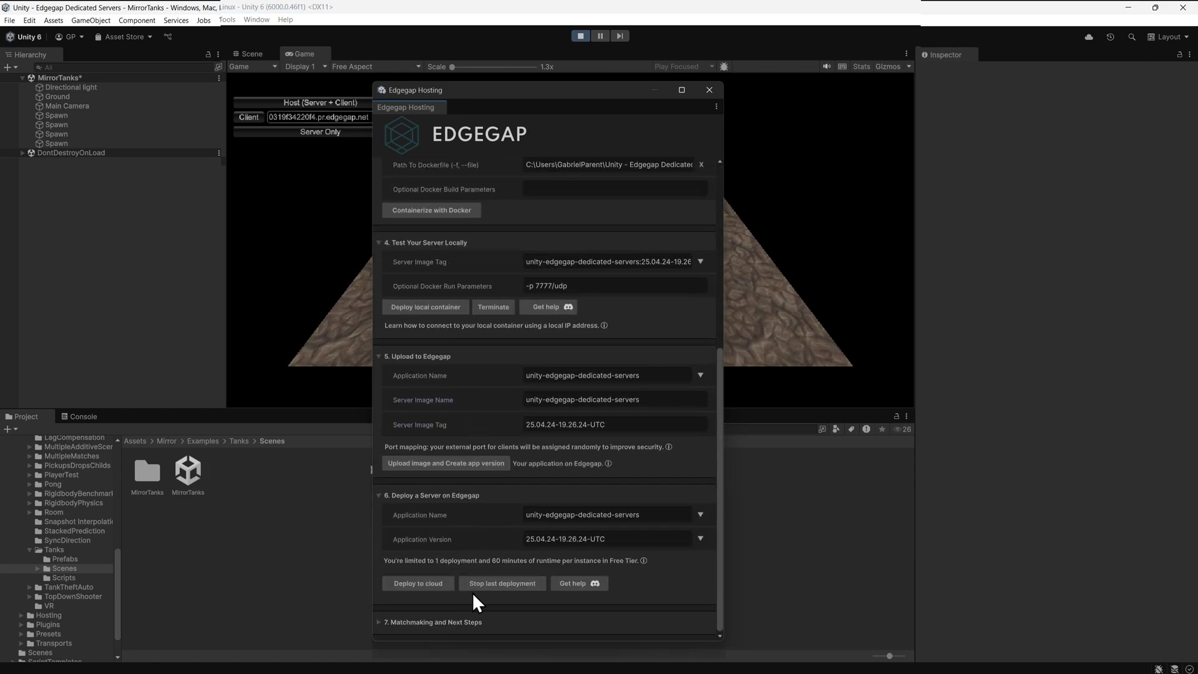
click(466, 582)
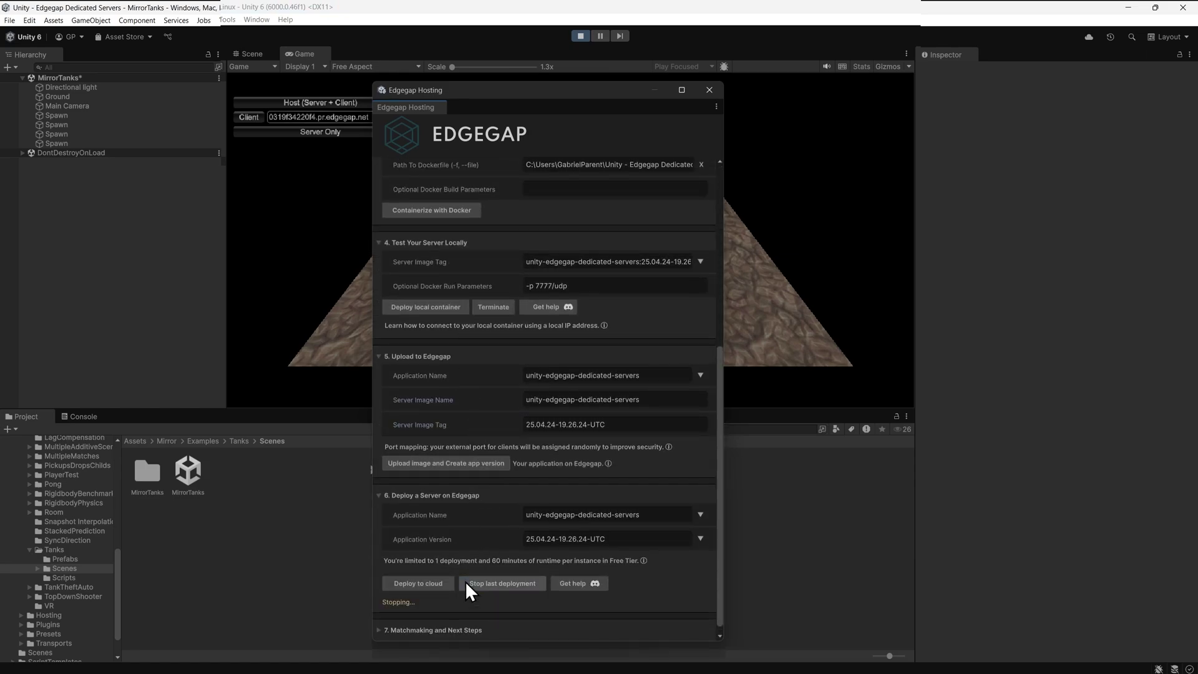